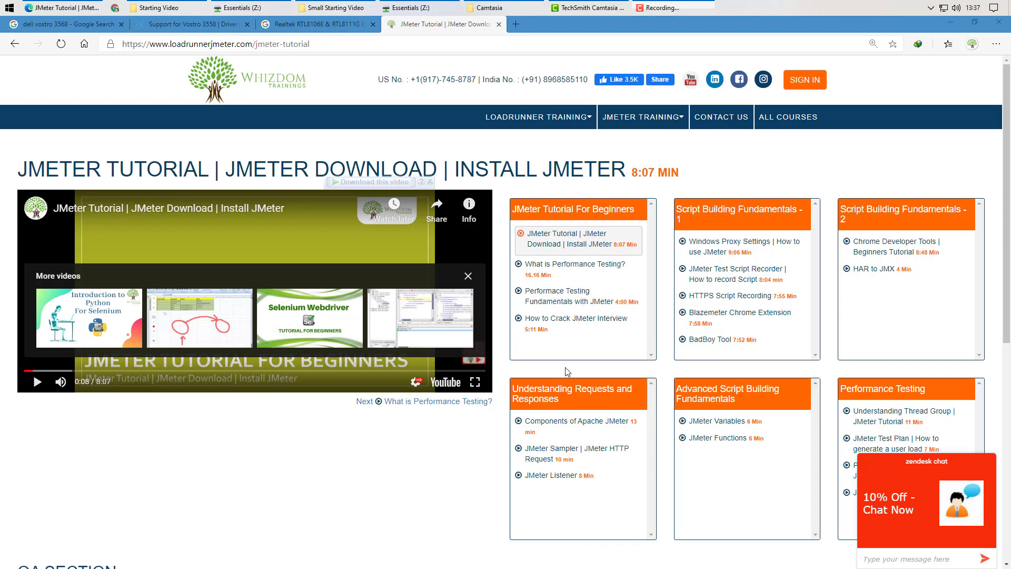
# Step: Enable 'Use a proxy server for your LAN' in Internet Options and open Advanced proxy settings
pyautogui.press('super')
pyautogui.write('in')
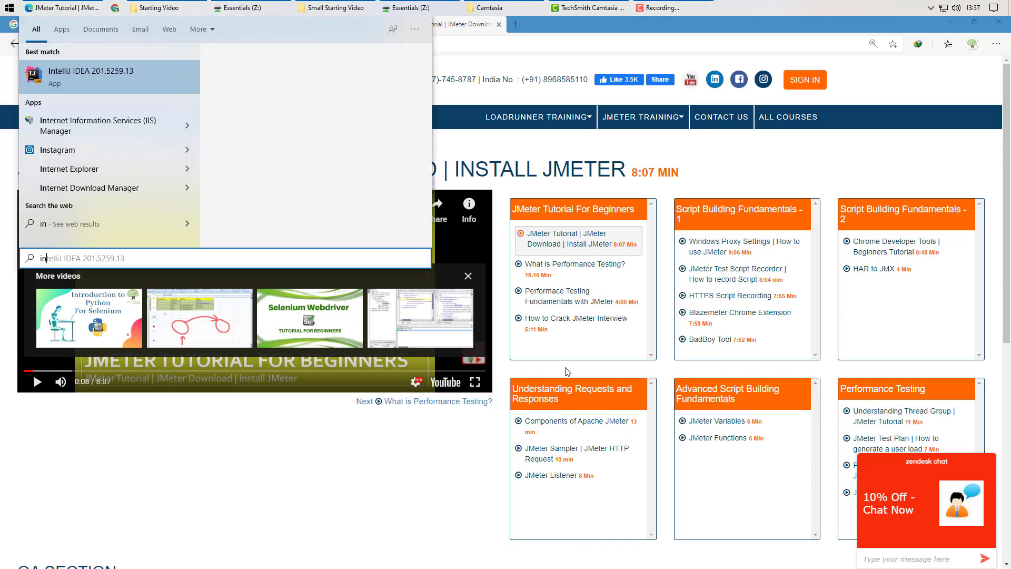
pyautogui.write('ternet op')
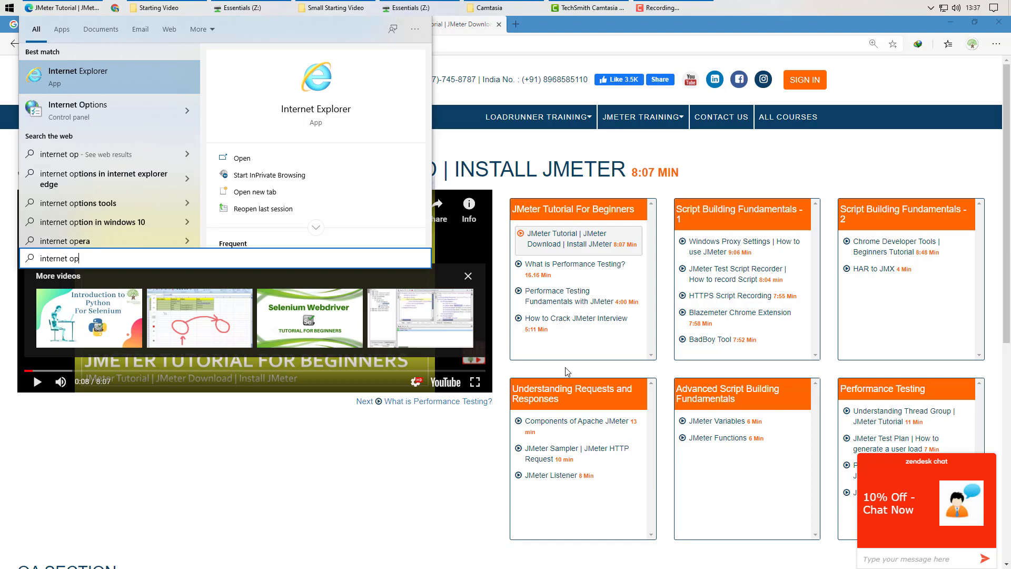
pyautogui.write('tions')
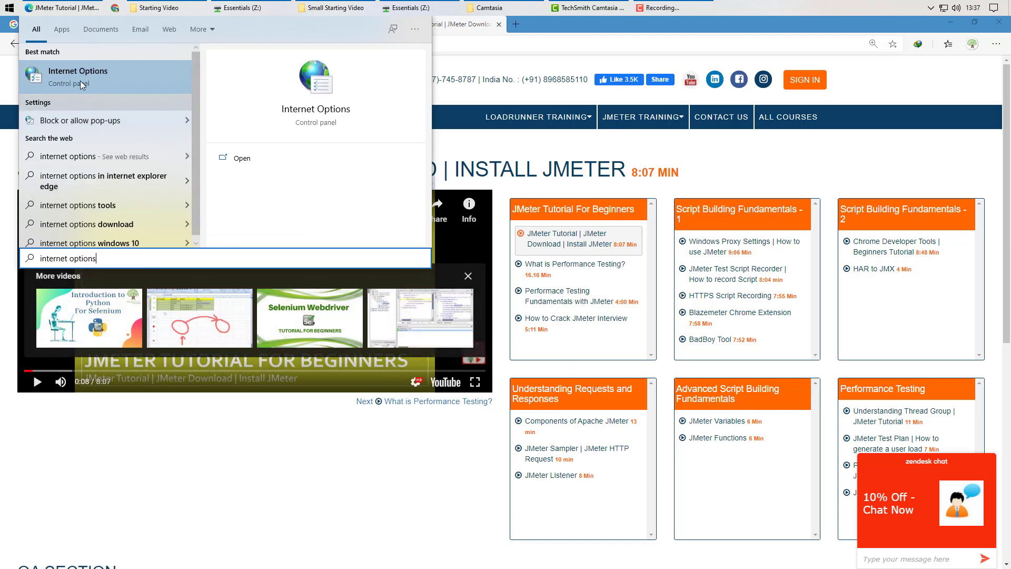
pyautogui.click(118, 76)
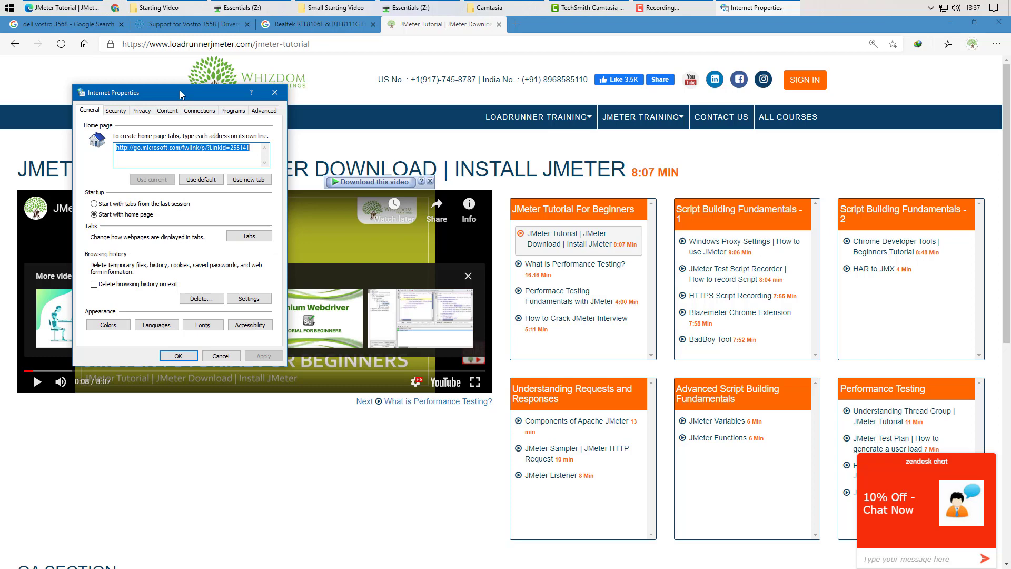
pyautogui.moveTo(183, 94); pyautogui.dragTo(551, 131)
pyautogui.click(569, 152)
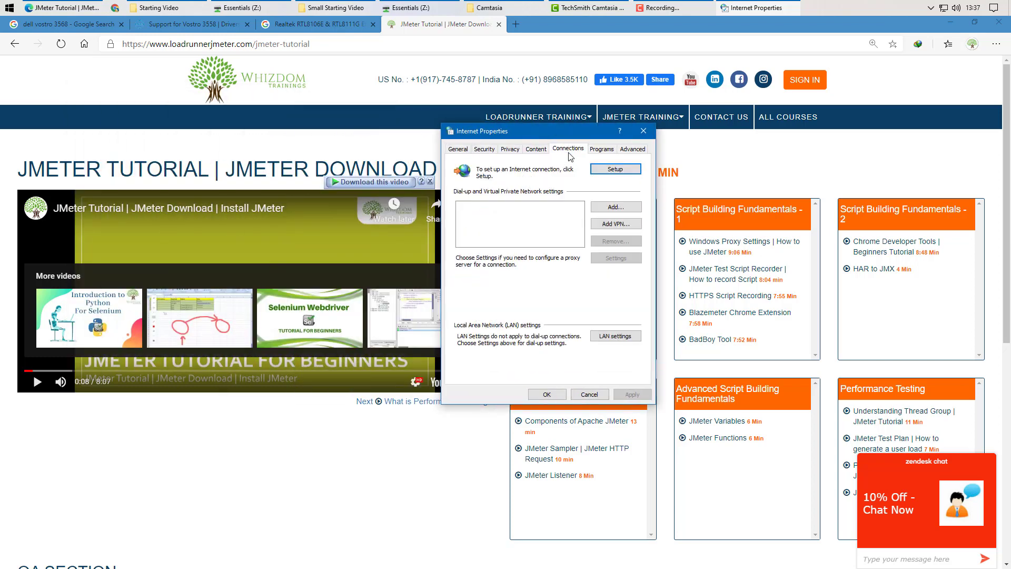
pyautogui.click(616, 337)
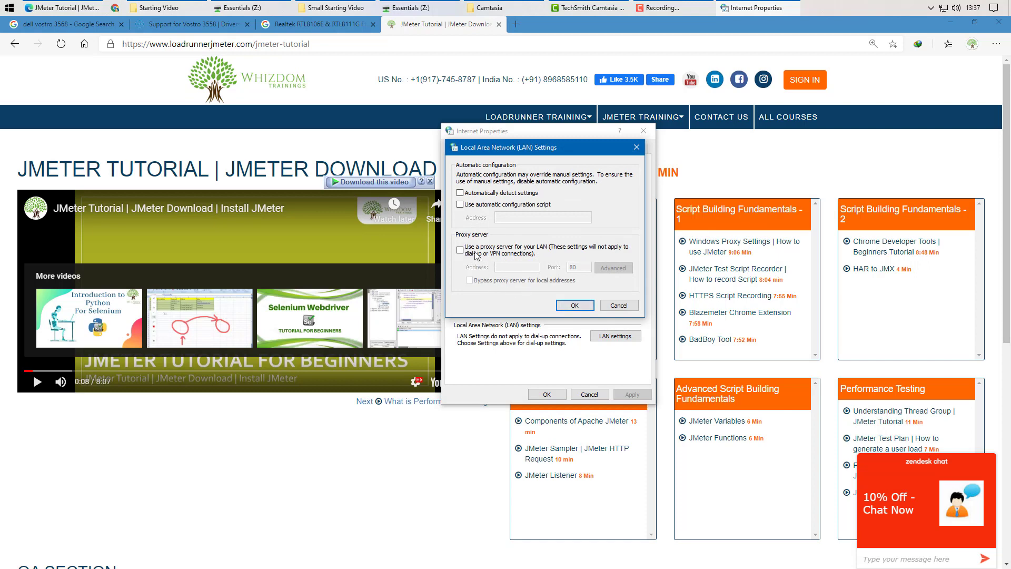
pyautogui.click(460, 250)
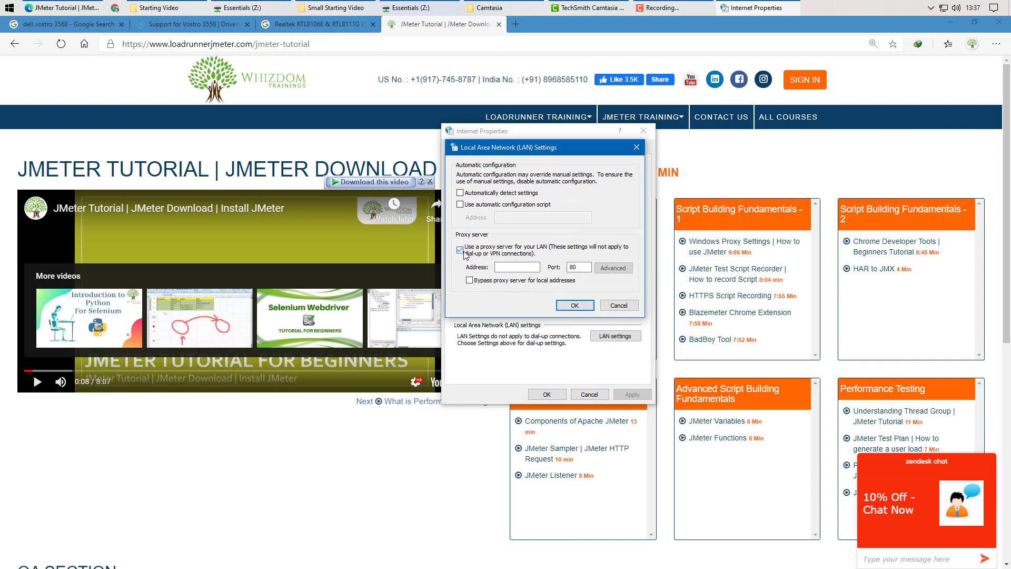
pyautogui.click(604, 269)
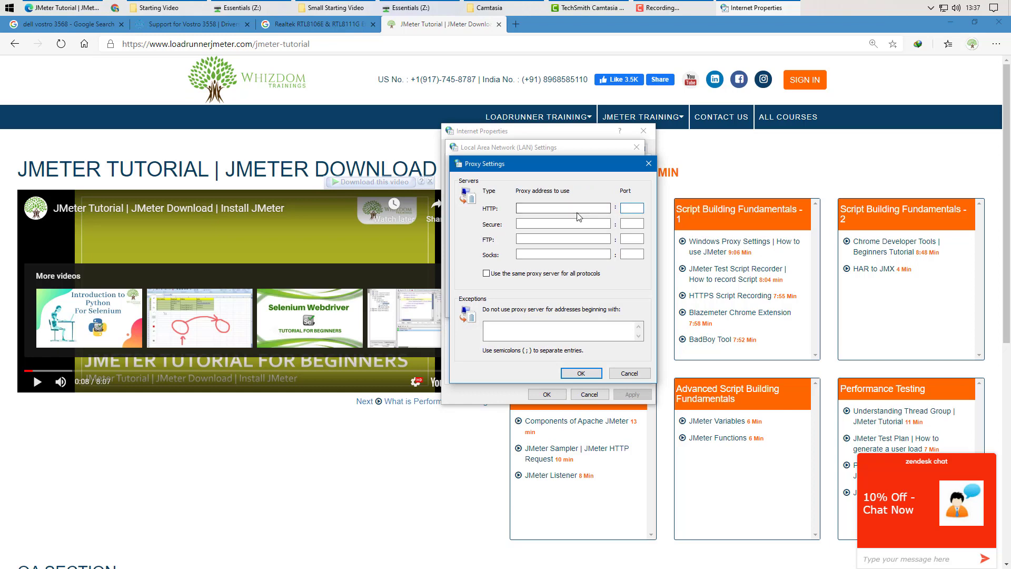
# Step: Enter HTTP proxy address 127.0.0.1 with port 8888 in Proxy Settings
pyautogui.click(575, 210)
pyautogui.write('127.0.0.')
pyautogui.write('1')
pyautogui.click(632, 205)
pyautogui.write('88')
pyautogui.write('88')
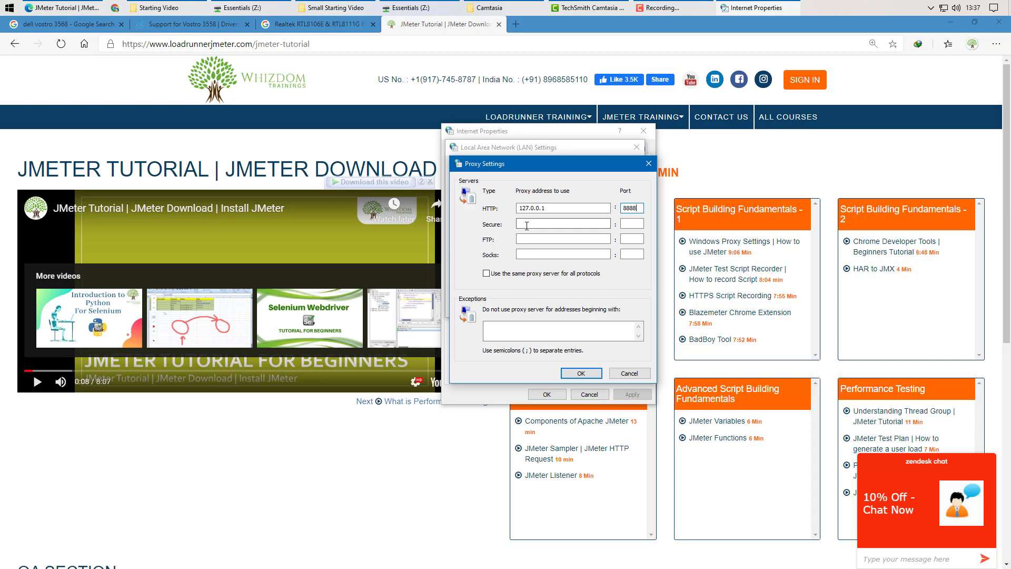
pyautogui.click(597, 225)
pyautogui.moveTo(604, 208); pyautogui.dragTo(515, 209)
pyautogui.moveTo(640, 208); pyautogui.dragTo(617, 207)
pyautogui.click(527, 254)
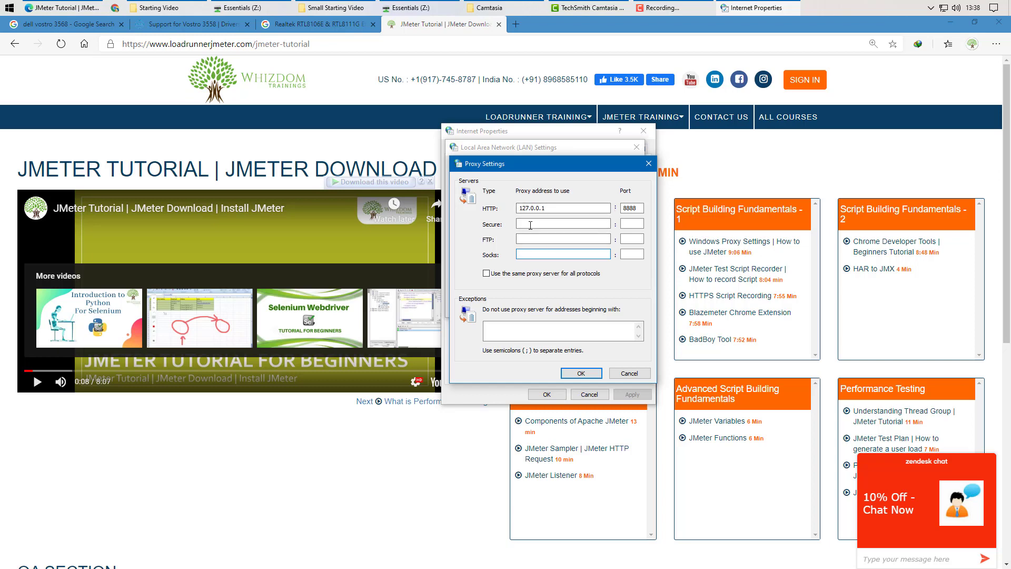
# Step: Cancel Proxy Settings, then confirm LAN Settings and Internet Properties
pyautogui.click(624, 373)
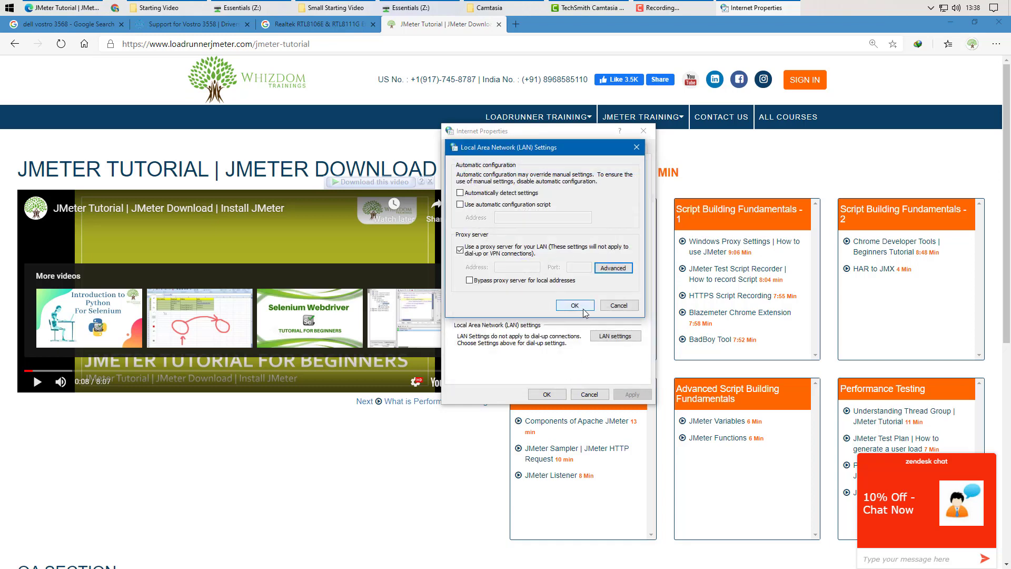
pyautogui.click(580, 306)
pyautogui.click(552, 394)
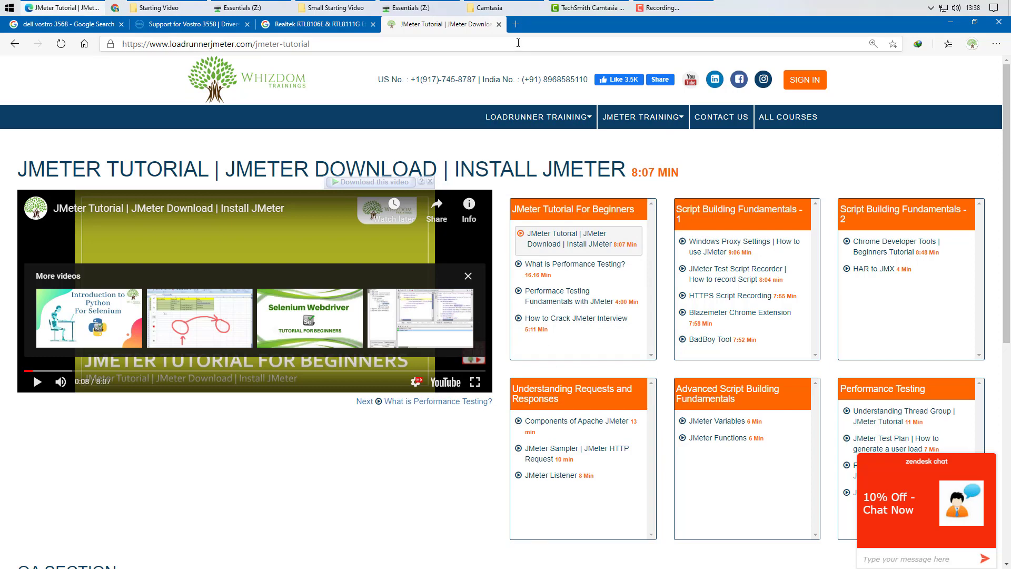
# Step: Load google.com in a new Edge tab and start editing its address
pyautogui.click(515, 24)
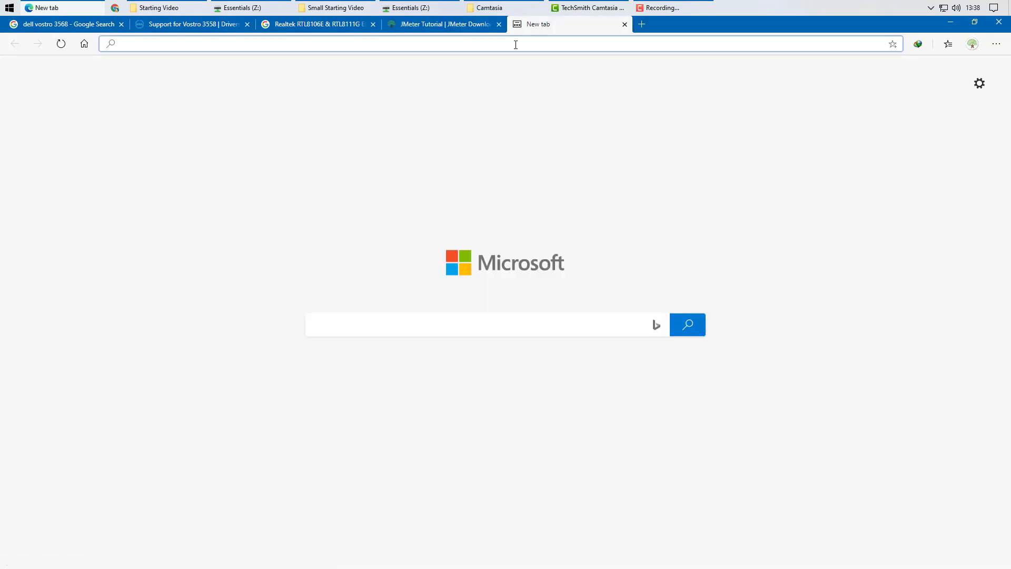
pyautogui.write('google')
pyautogui.press('Return')
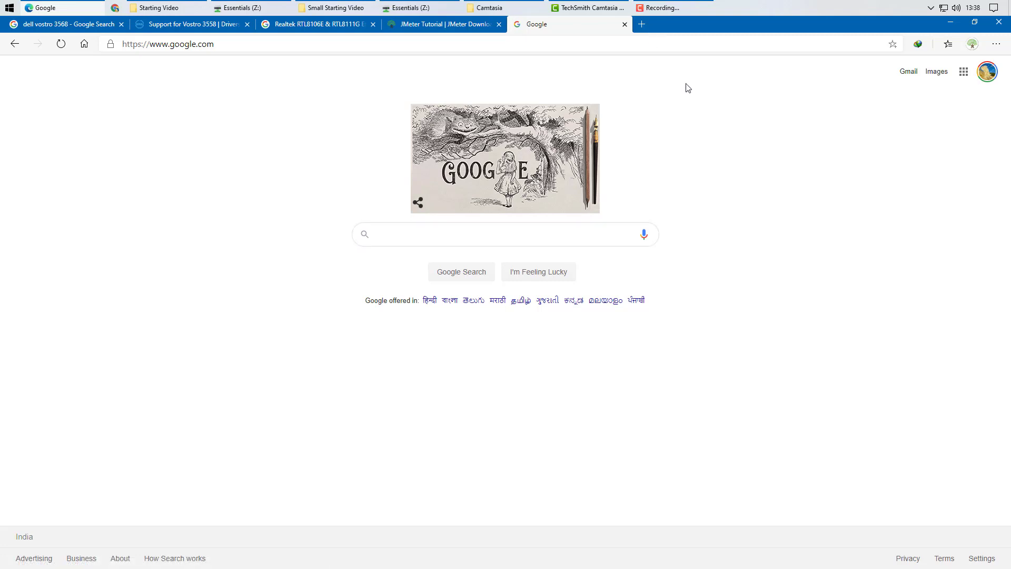
pyautogui.click(140, 43)
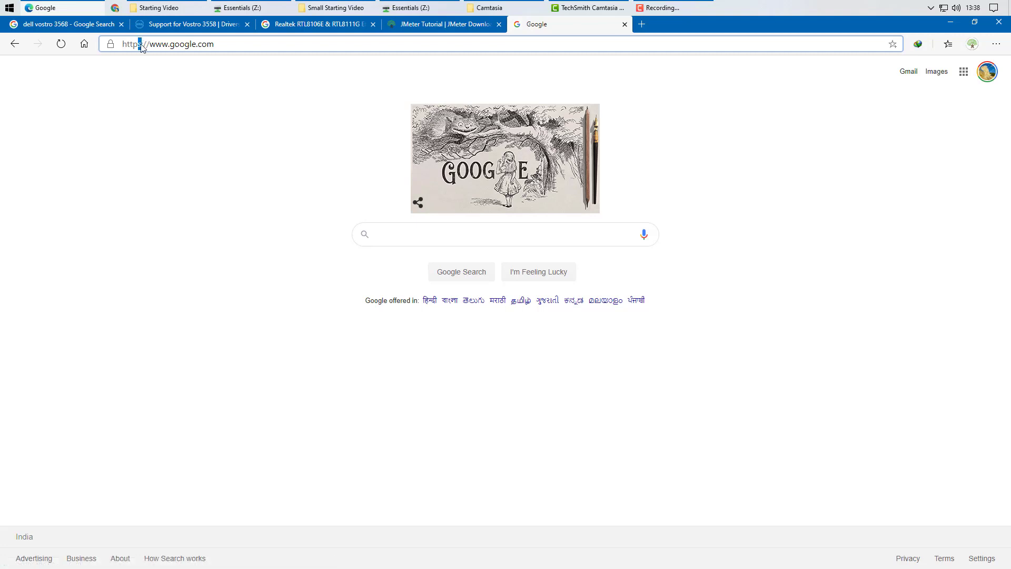
pyautogui.click(235, 43)
# Step: Reopen Internet Options and go through LAN settings to the Advanced proxy settings
pyautogui.press('super')
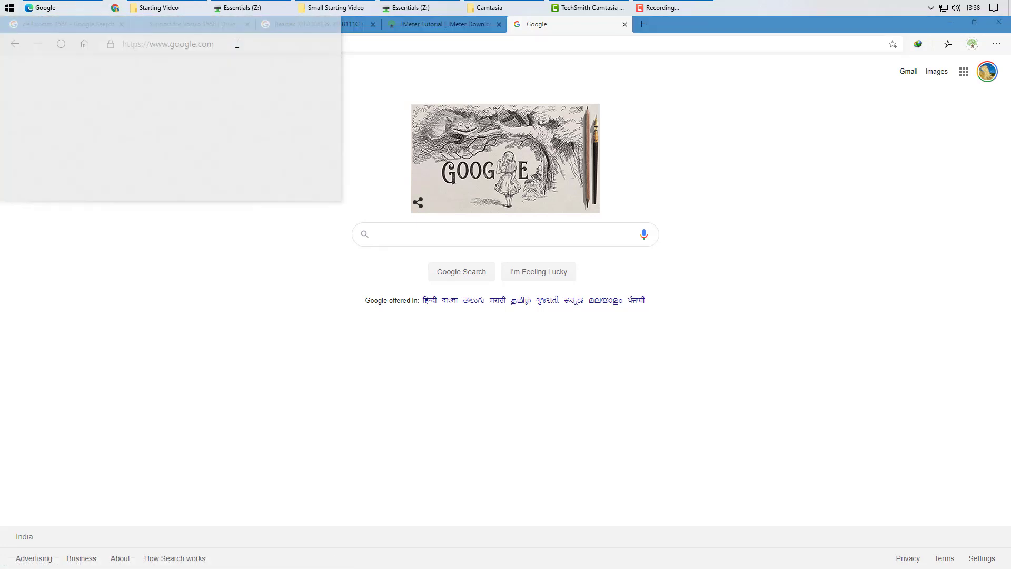
pyautogui.write('inetr')
pyautogui.press('BackSpace')
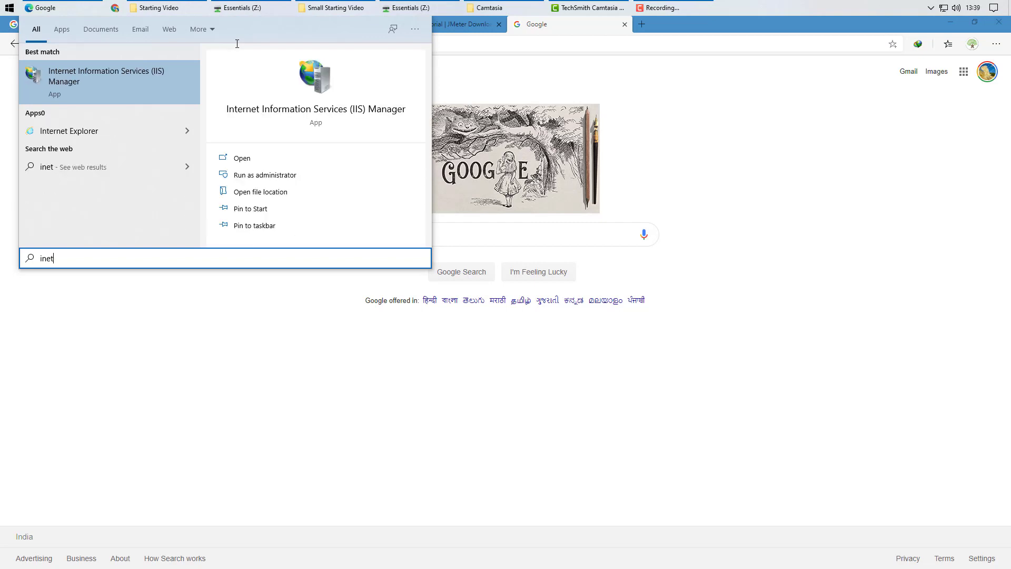
pyautogui.press('BackSpace')
pyautogui.press('BackSpace')
pyautogui.write('ter')
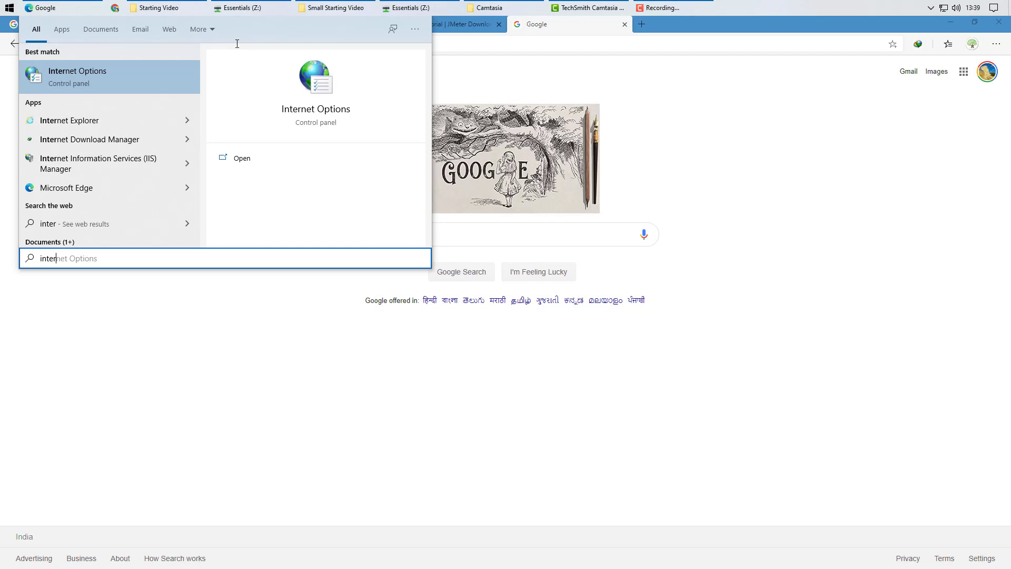
pyautogui.write('net')
pyautogui.click(95, 69)
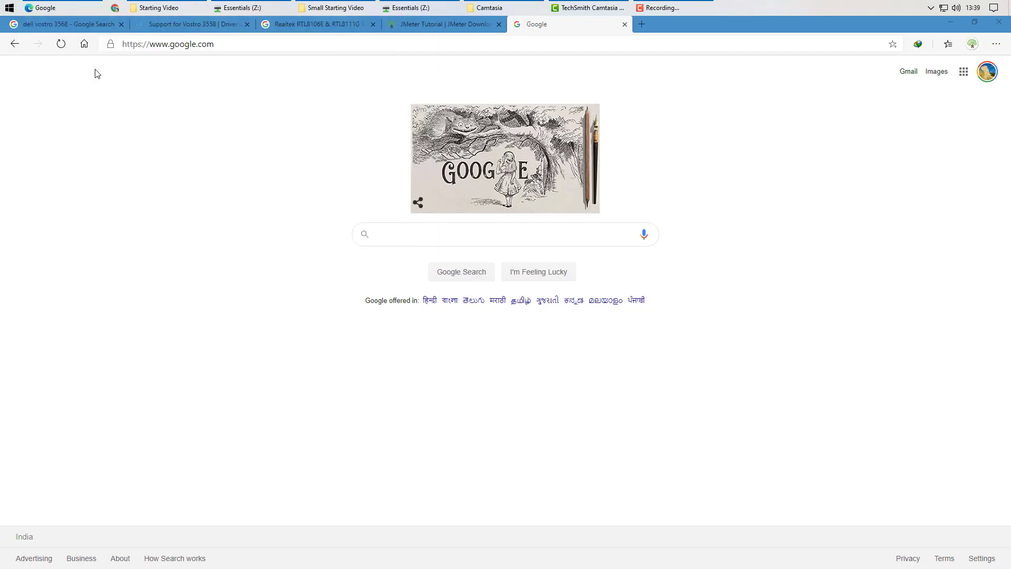
pyautogui.click(231, 139)
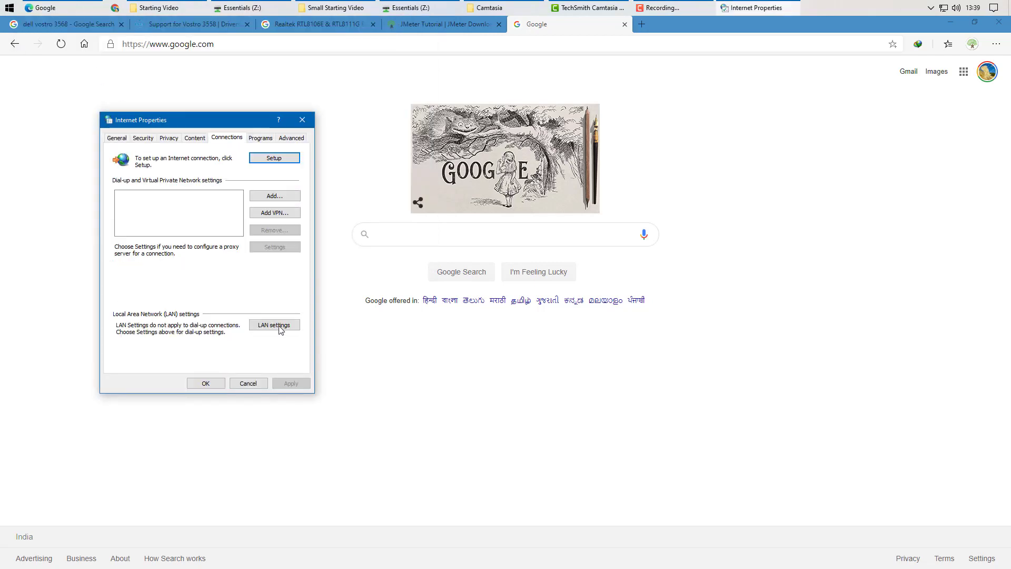
pyautogui.click(281, 325)
pyautogui.click(272, 256)
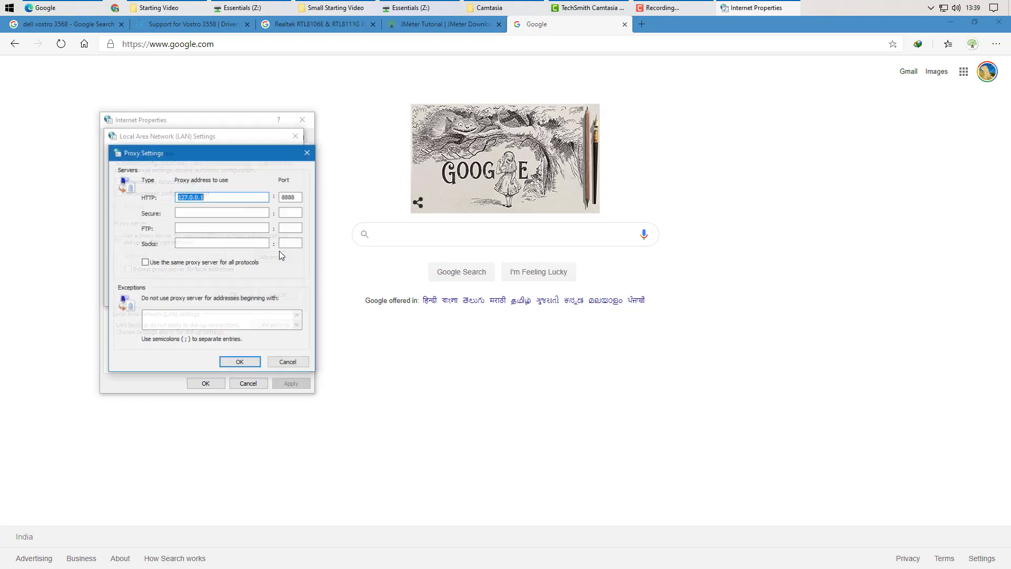
# Step: Use the same 127.0.0.1:8888 proxy for all protocols, confirm all dialogs, and reload Google
pyautogui.click(201, 212)
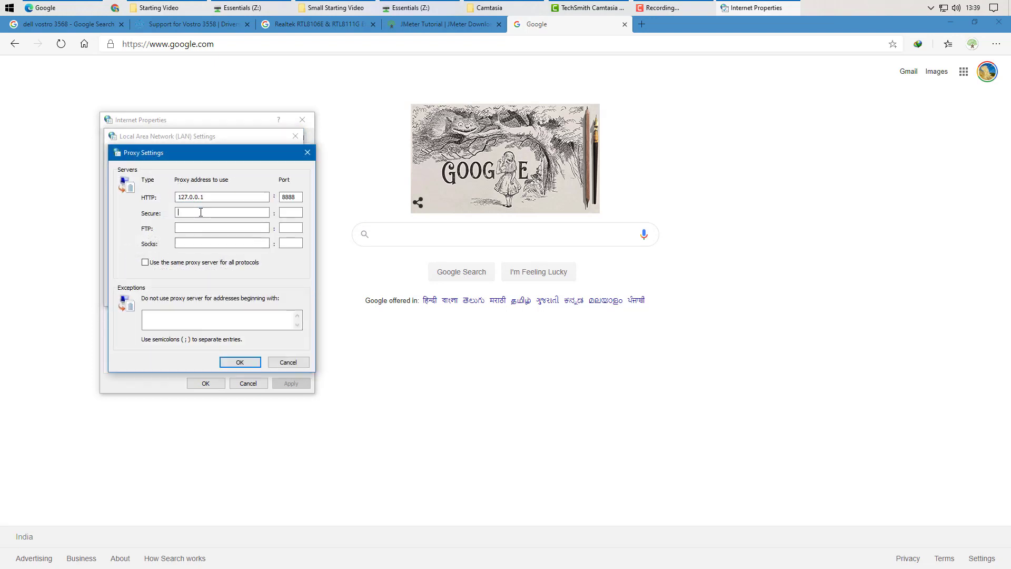
pyautogui.click(176, 262)
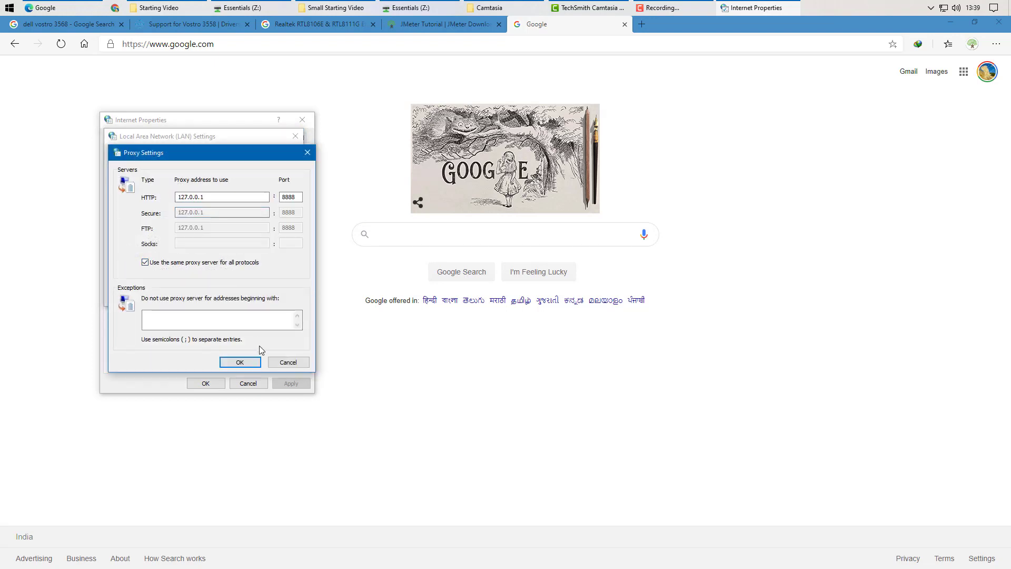
pyautogui.click(252, 360)
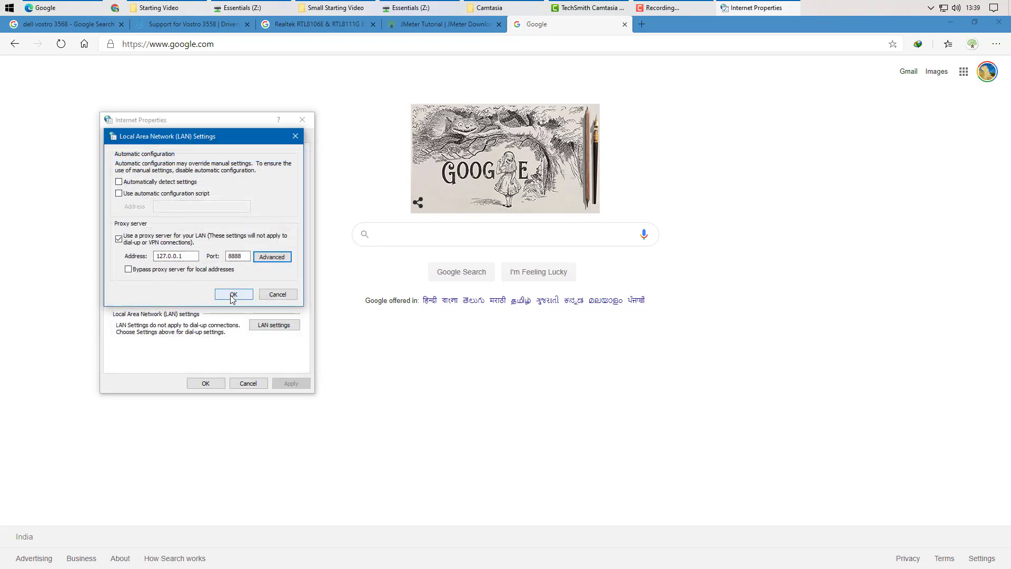
pyautogui.click(233, 294)
pyautogui.click(205, 382)
pyautogui.click(61, 45)
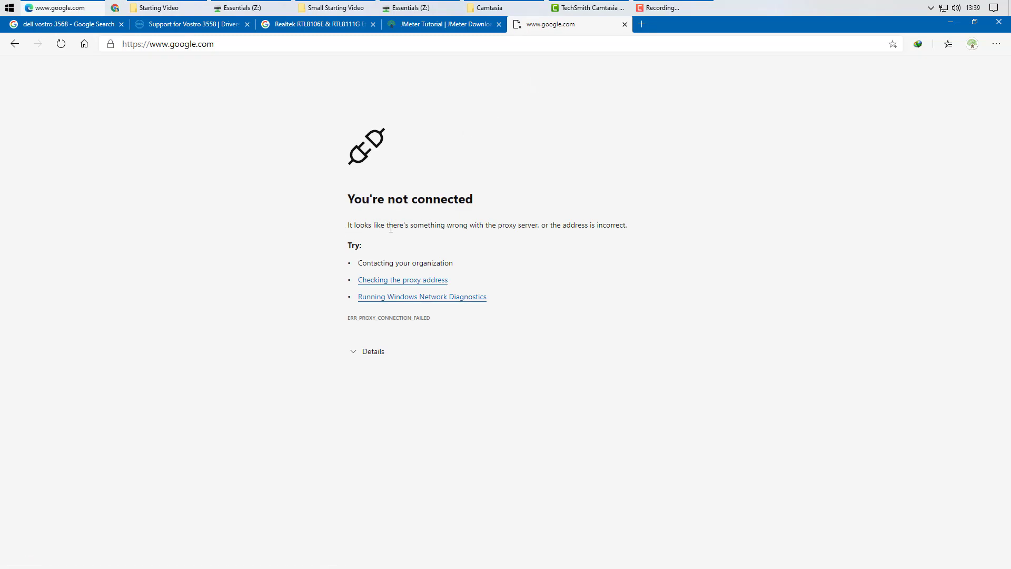
# Step: Read Edge's ERR_PROXY_CONNECTION_FAILED error, then open File Explorer at This PC
pyautogui.moveTo(390, 224); pyautogui.dragTo(625, 227)
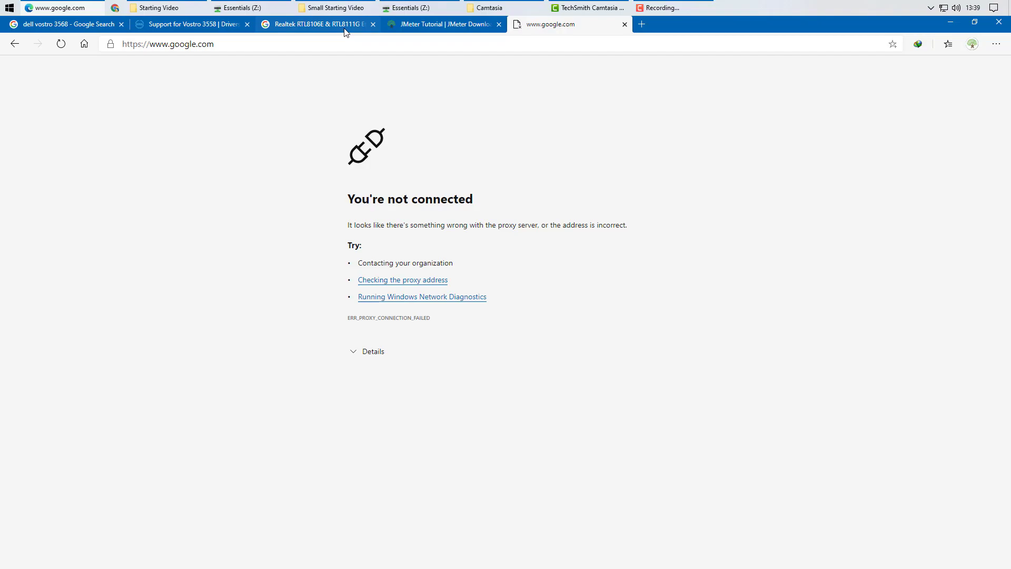
pyautogui.press('super+e')
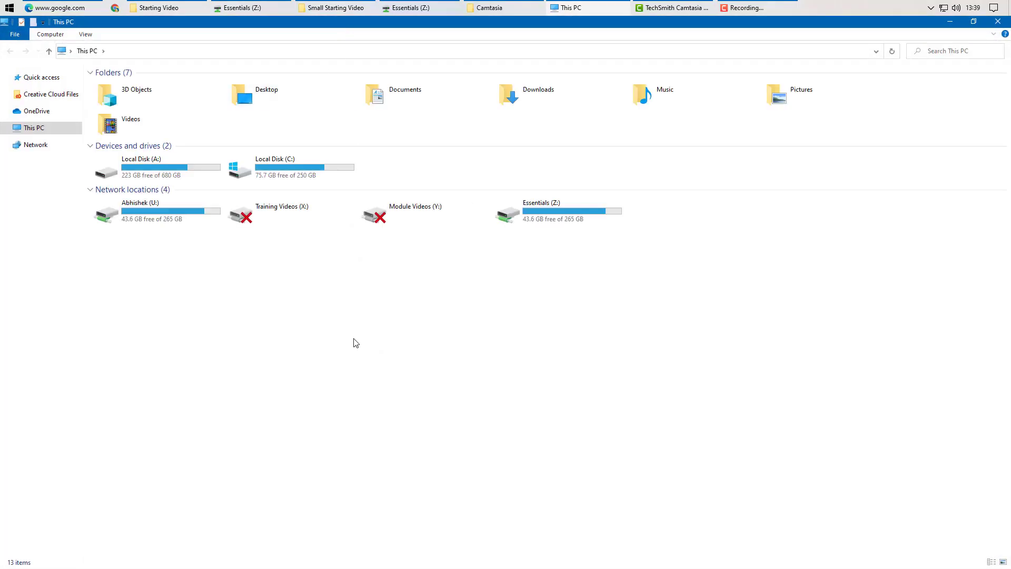
pyautogui.moveTo(159, 168)
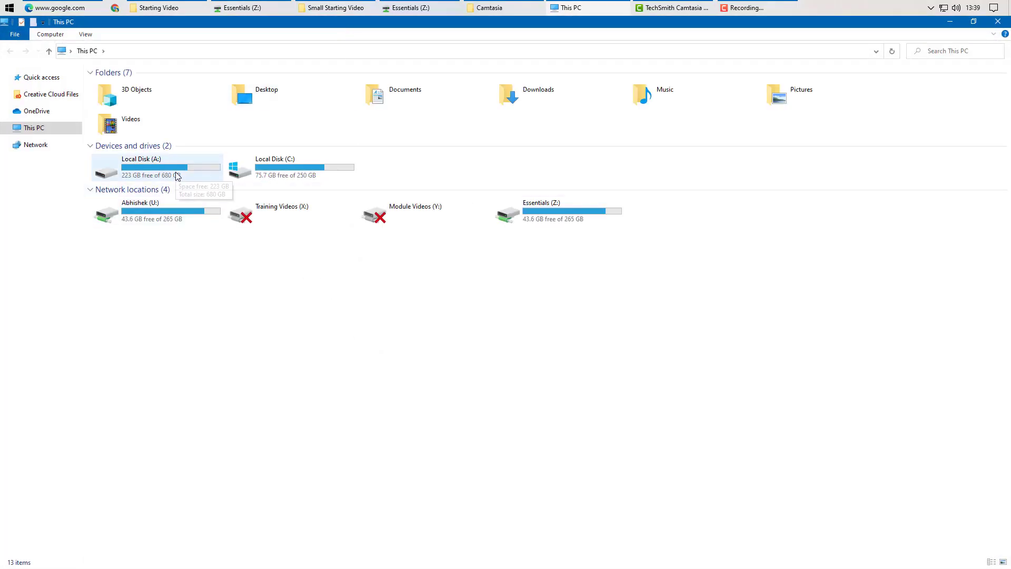
# Step: Browse to A:\Batches\JMeterVideos\JMeter 5.2.1\bin and launch ApacheJMeter.jar
pyautogui.doubleClick(176, 172)
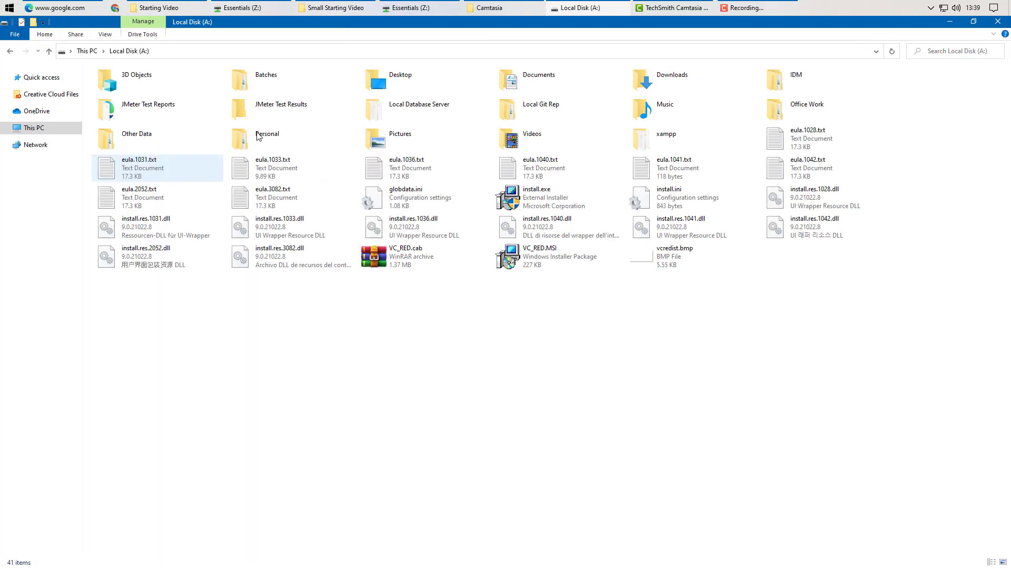
pyautogui.doubleClick(247, 79)
pyautogui.doubleClick(158, 79)
pyautogui.doubleClick(336, 77)
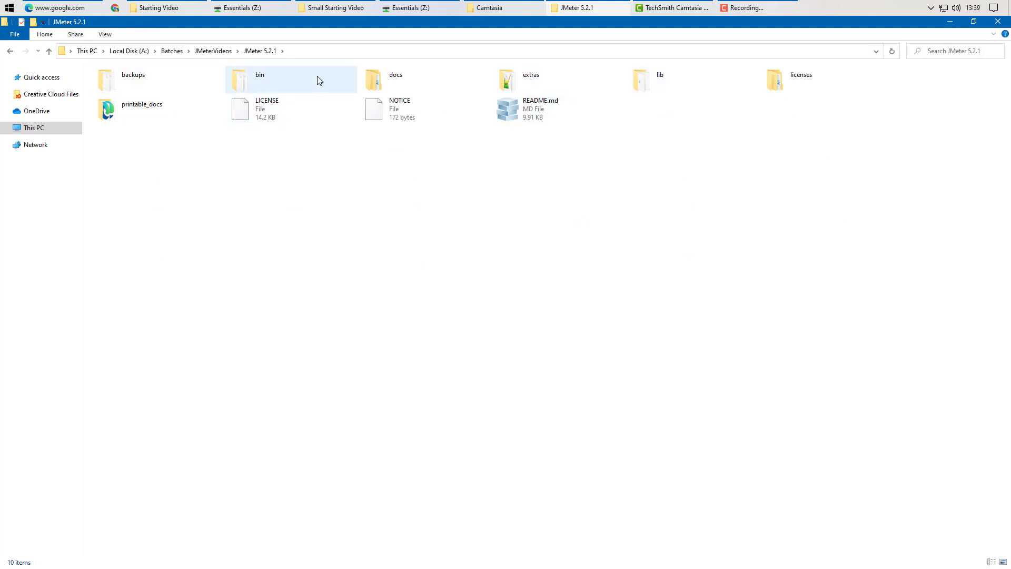
pyautogui.doubleClick(284, 82)
pyautogui.doubleClick(523, 87)
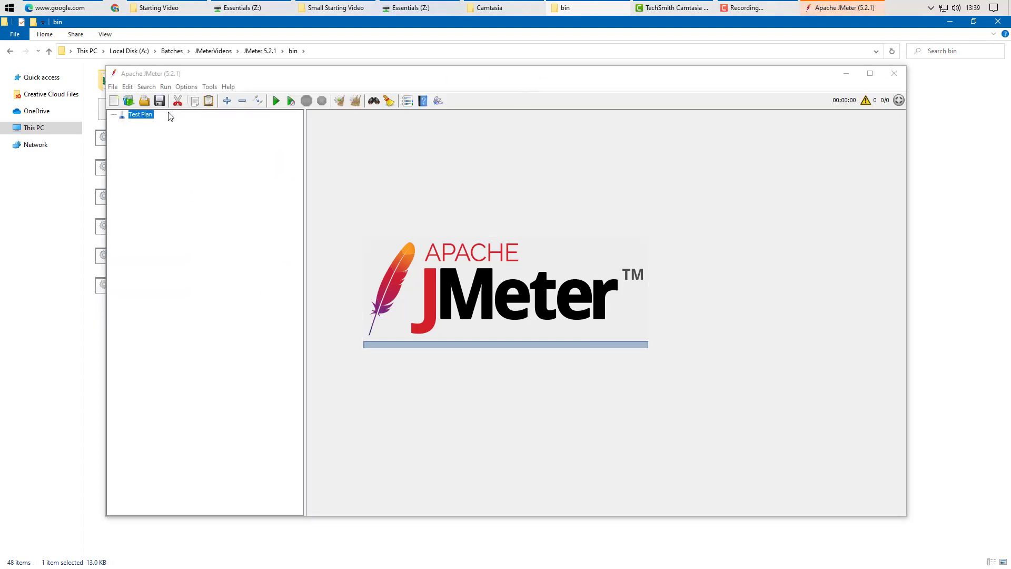
# Step: Add a port-8888 HTTP(S) Test Script Recorder to Test Plan, storing recordings under itself
pyautogui.click(168, 117)
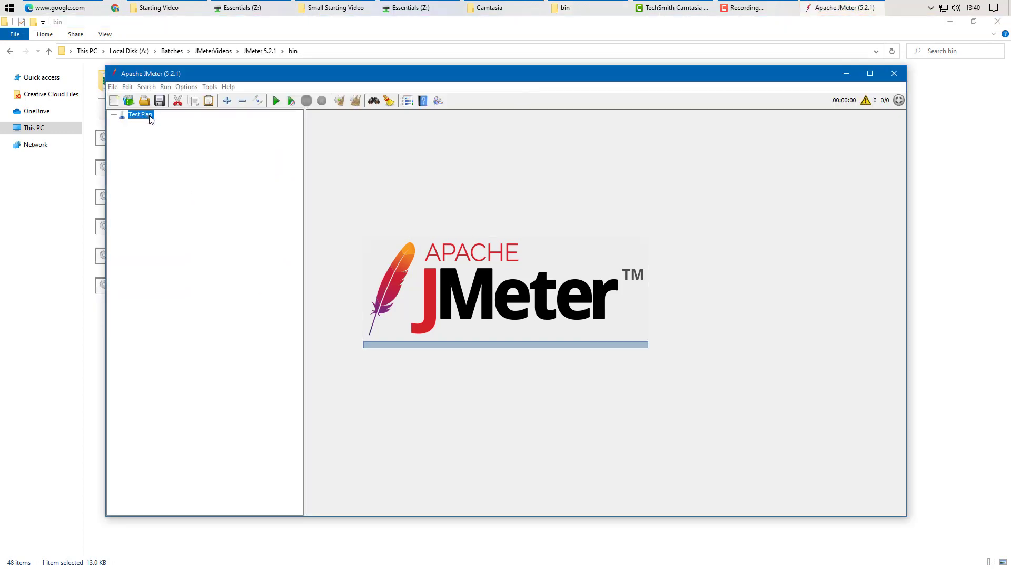
pyautogui.rightClick(147, 114)
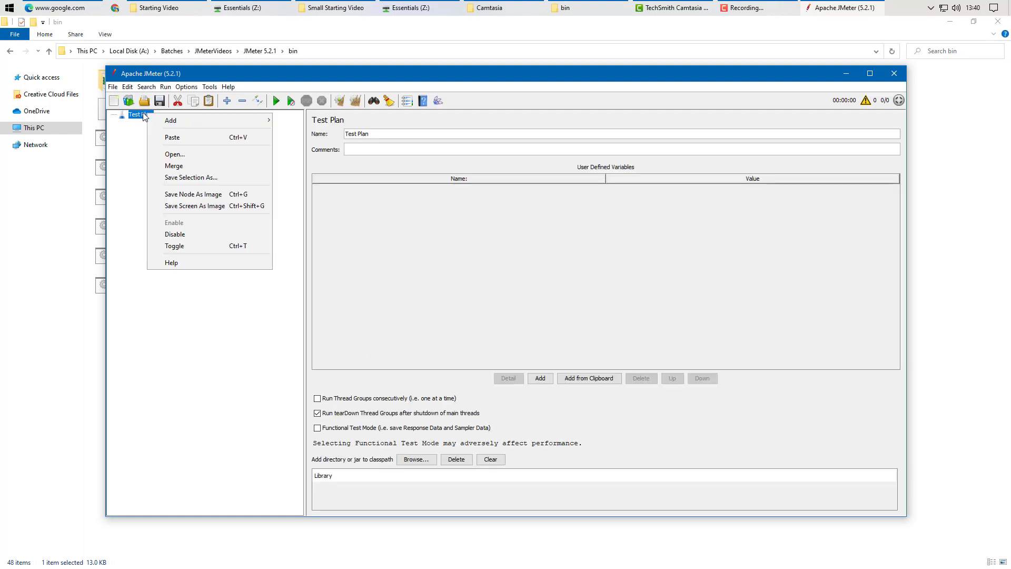
pyautogui.moveTo(314, 234)
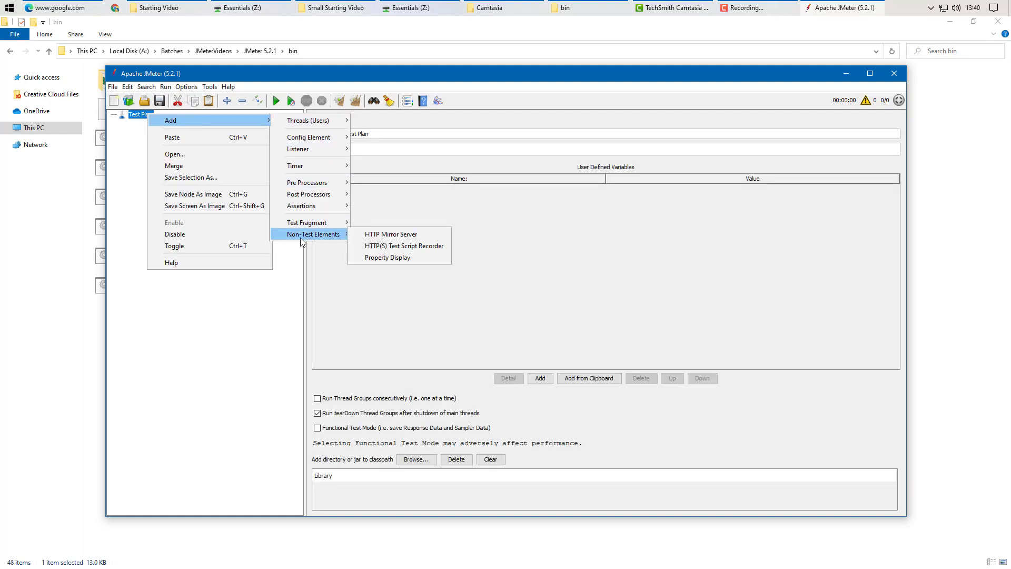
pyautogui.click(387, 248)
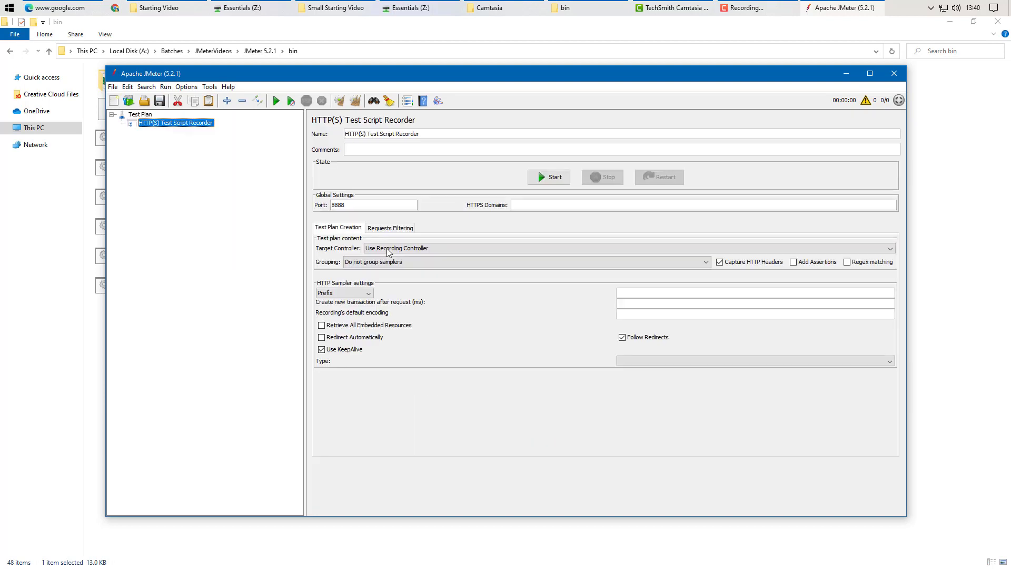
pyautogui.moveTo(351, 206); pyautogui.dragTo(328, 206)
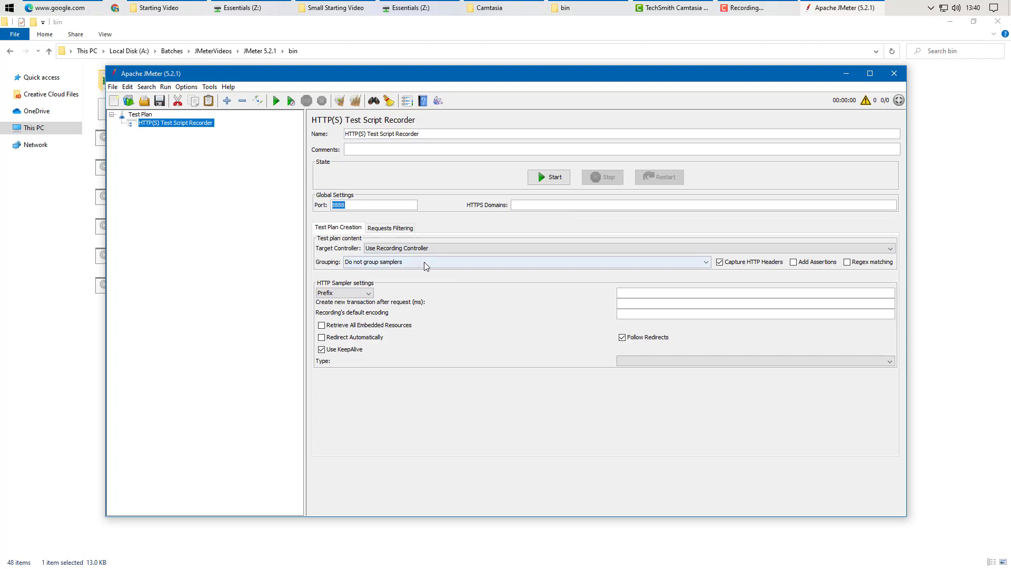
pyautogui.click(431, 249)
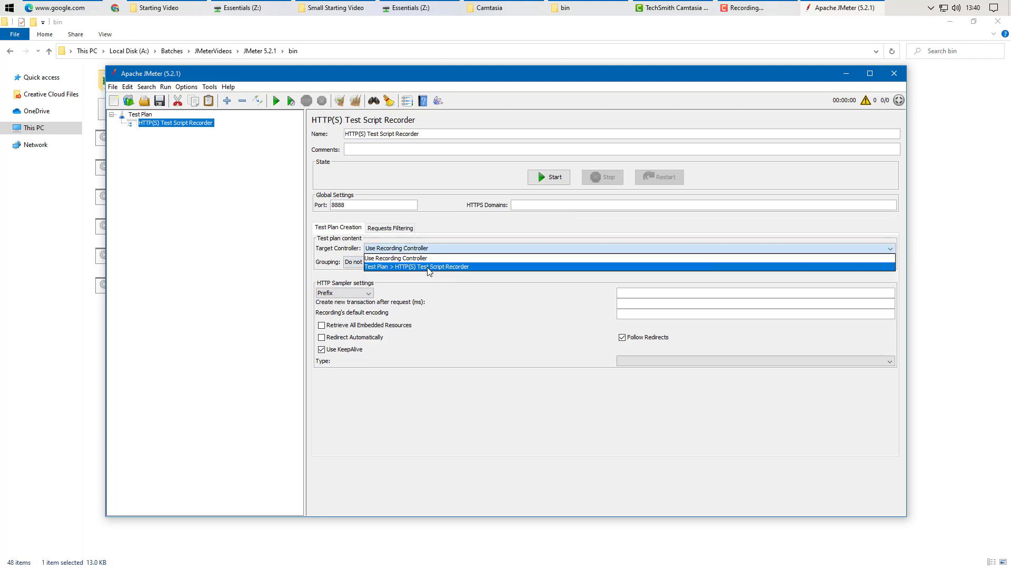
pyautogui.click(427, 267)
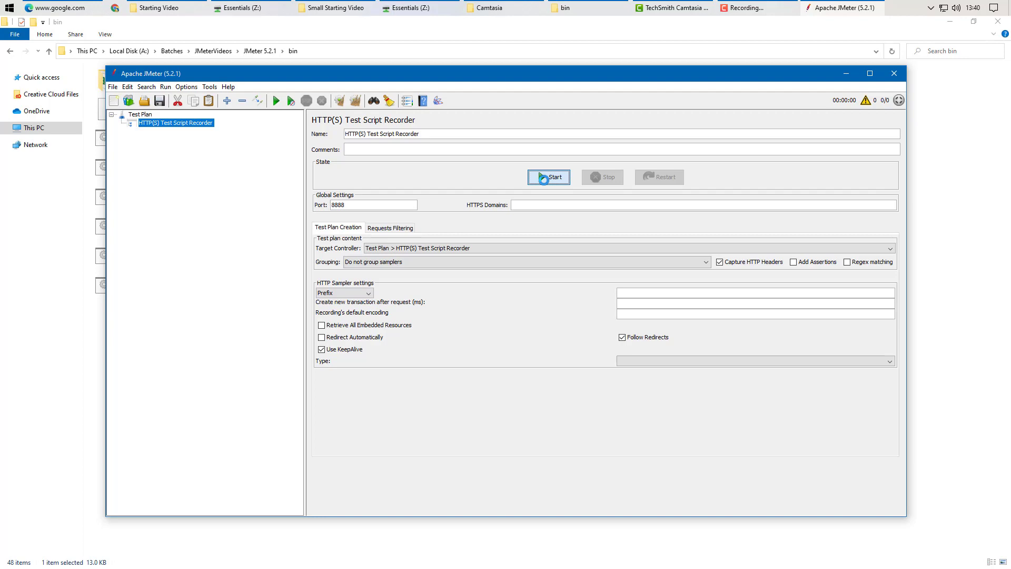
# Step: Start the recorder, allow Java through the firewall on public networks, and reposition the recorder window
pyautogui.click(543, 177)
pyautogui.click(64, 9)
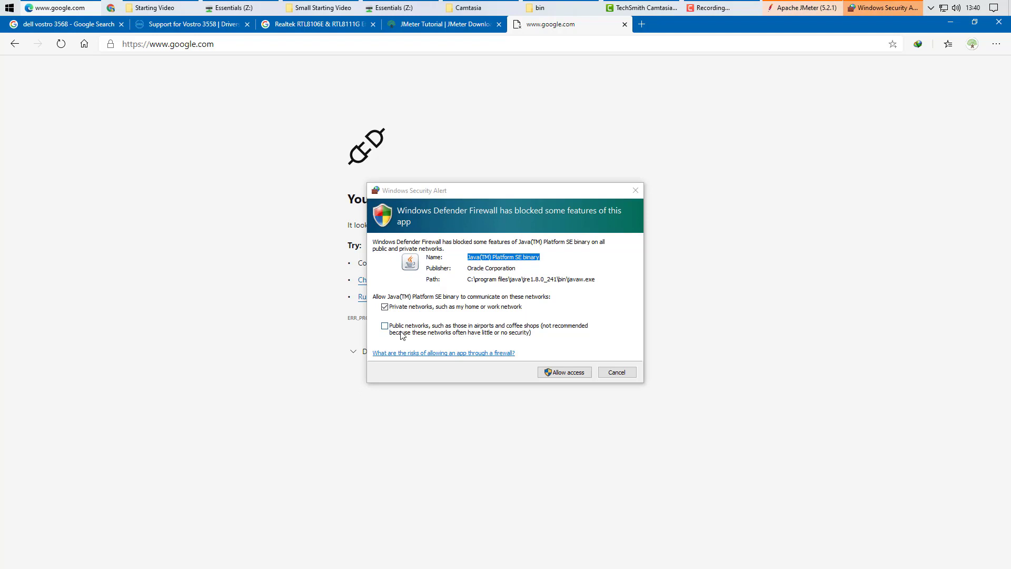
pyautogui.click(401, 335)
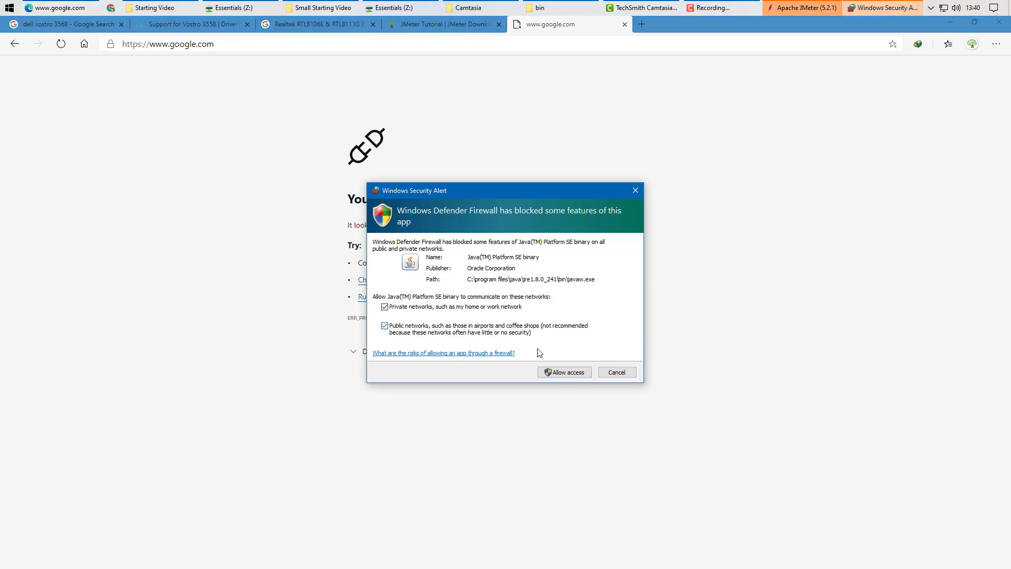
pyautogui.click(560, 374)
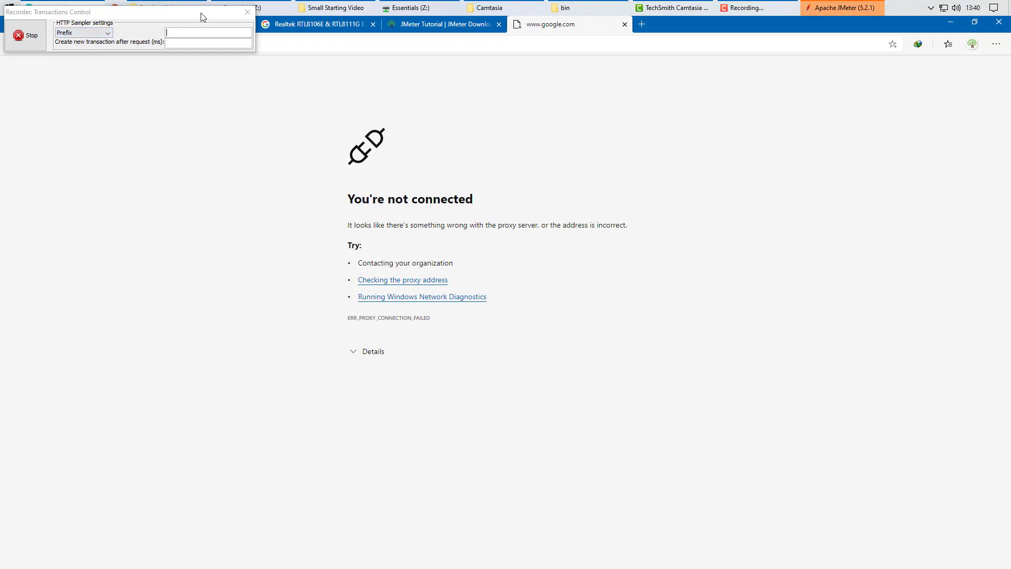
pyautogui.click(330, 41)
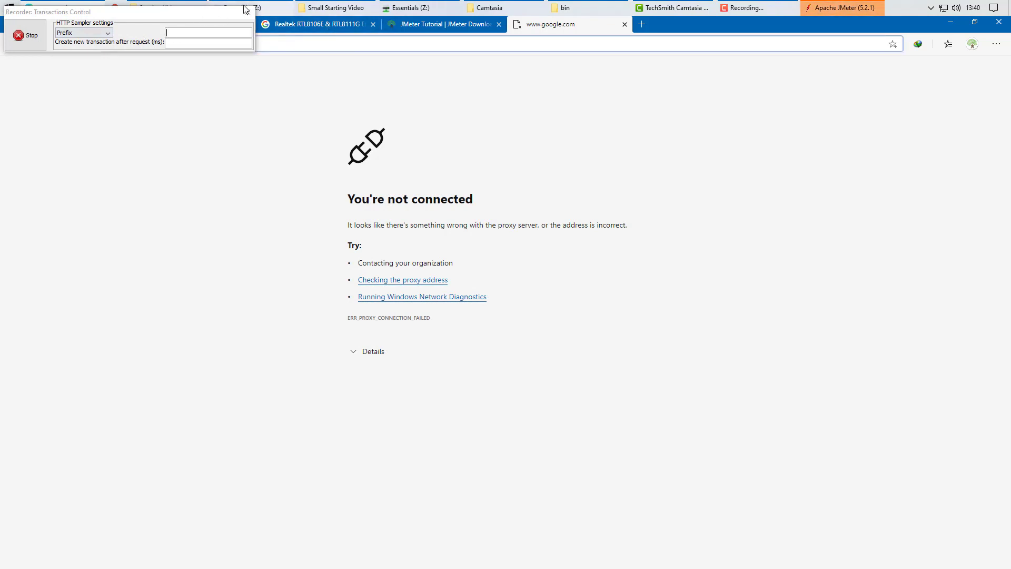
pyautogui.moveTo(209, 15); pyautogui.dragTo(316, 325)
pyautogui.click(280, 44)
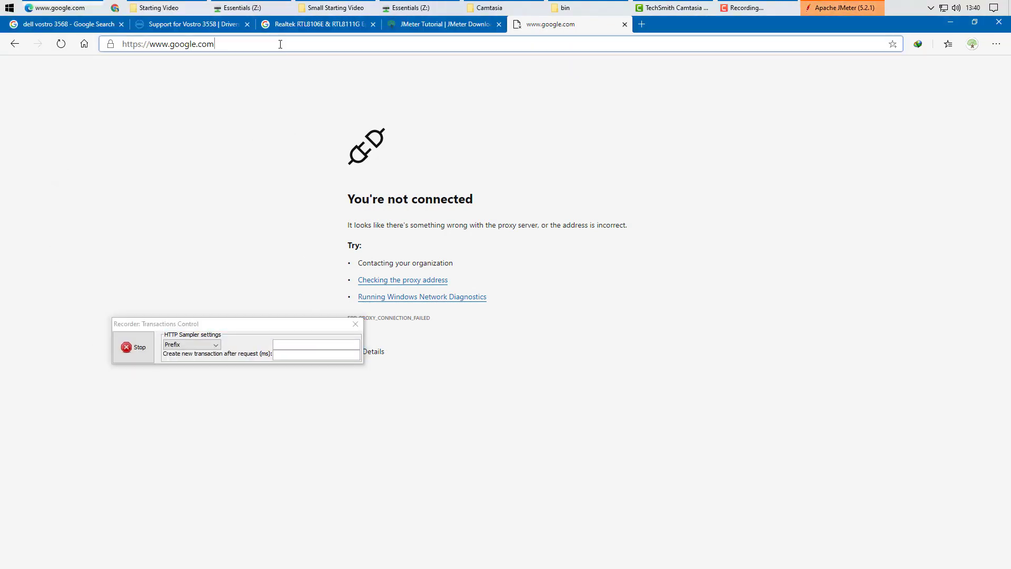
pyautogui.moveTo(280, 44); pyautogui.dragTo(101, 49)
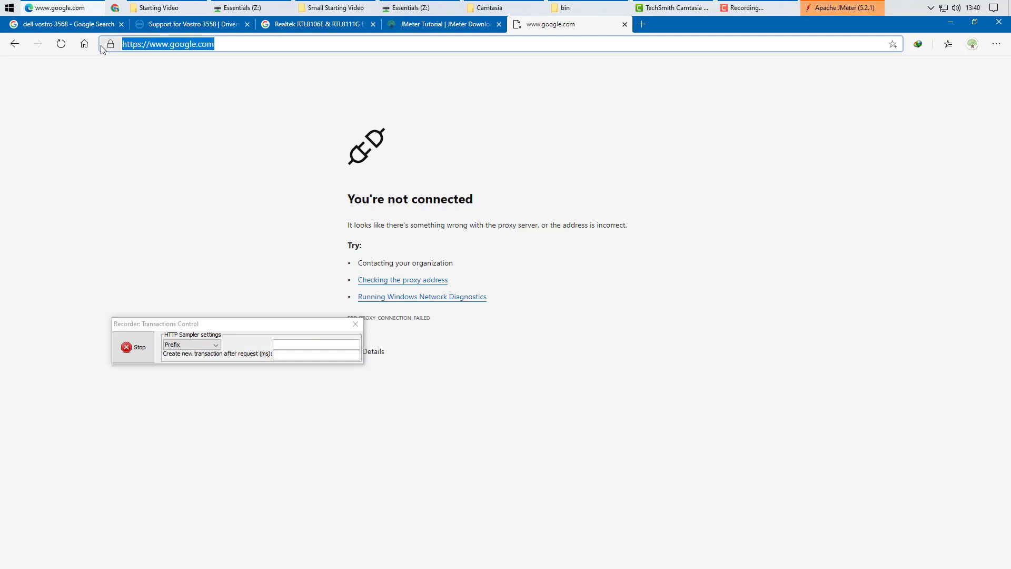
pyautogui.press('BackSpace')
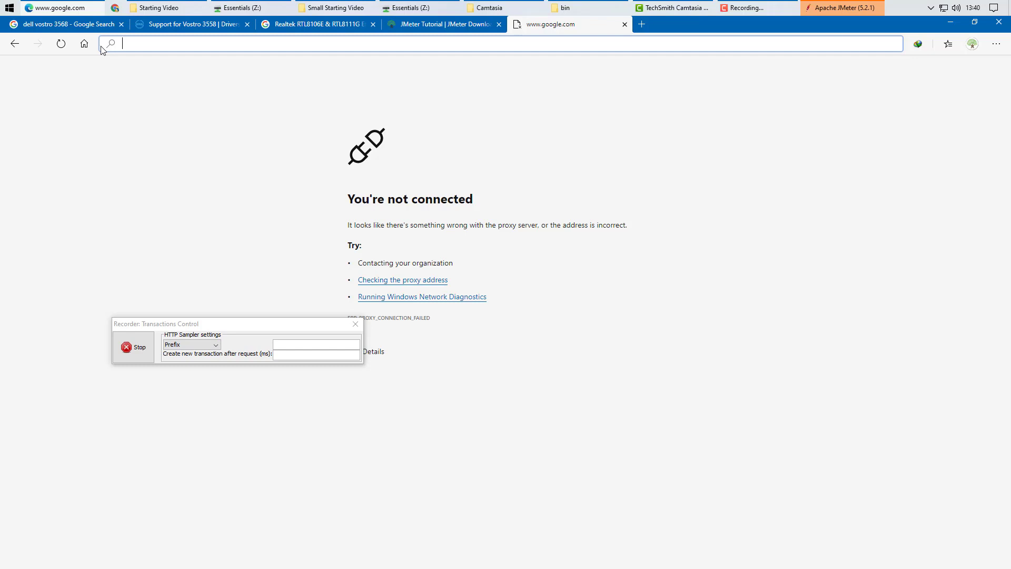
pyautogui.write('jmeter')
pyautogui.press('Return')
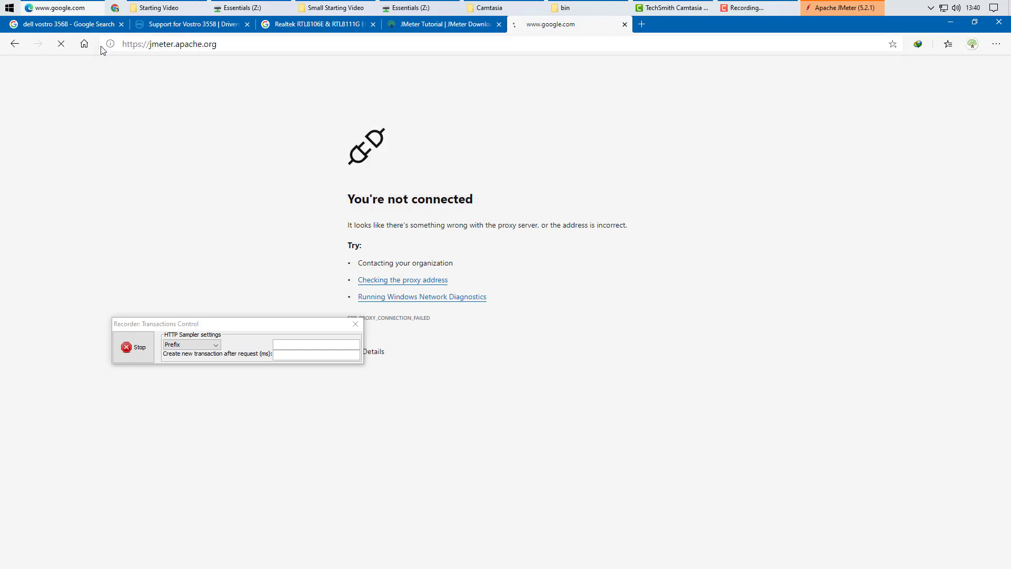
pyautogui.click(140, 44)
pyautogui.press('BackSpace')
pyautogui.press('Return')
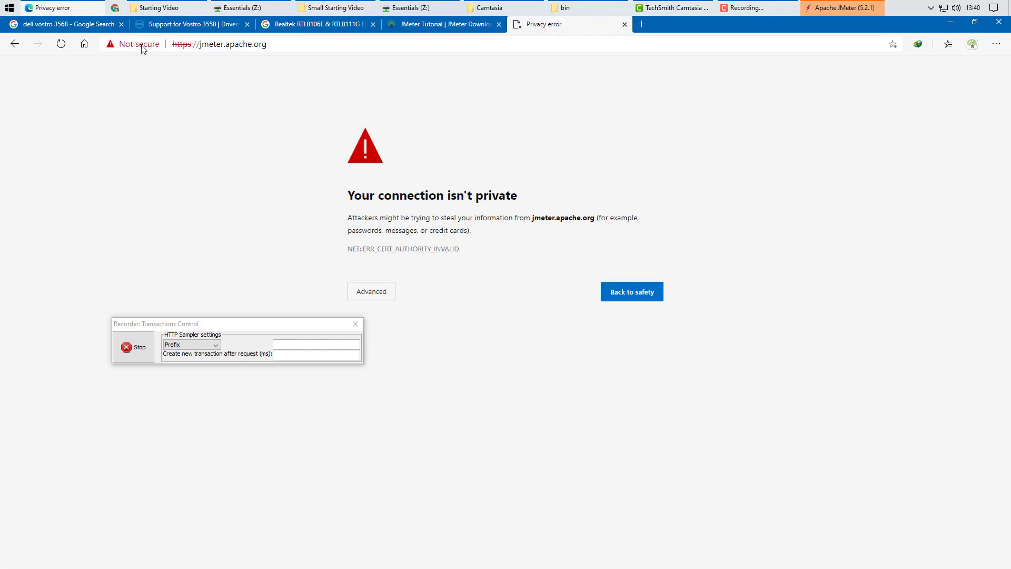
pyautogui.moveTo(187, 43); pyautogui.dragTo(195, 44)
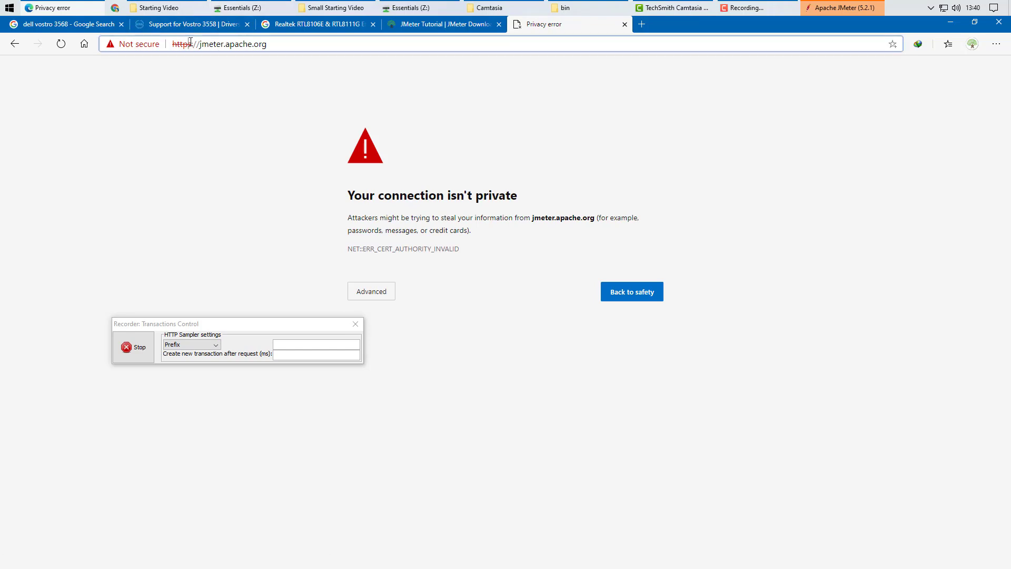
# Step: Reload the site over plain http, then open jmeter.apache.org in Chrome
pyautogui.press('BackSpace')
pyautogui.press('Return')
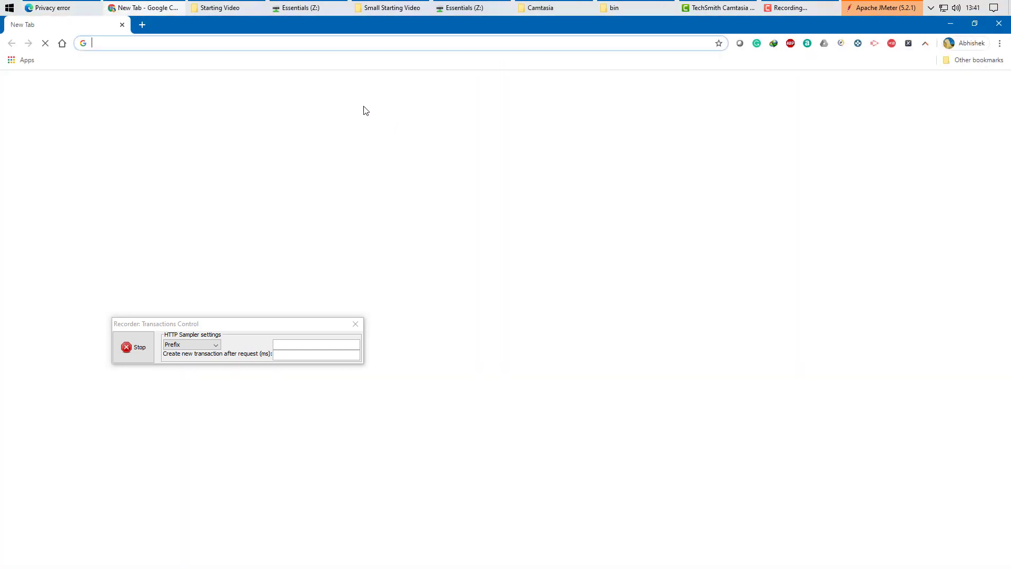
pyautogui.write('jmeter.apache.org')
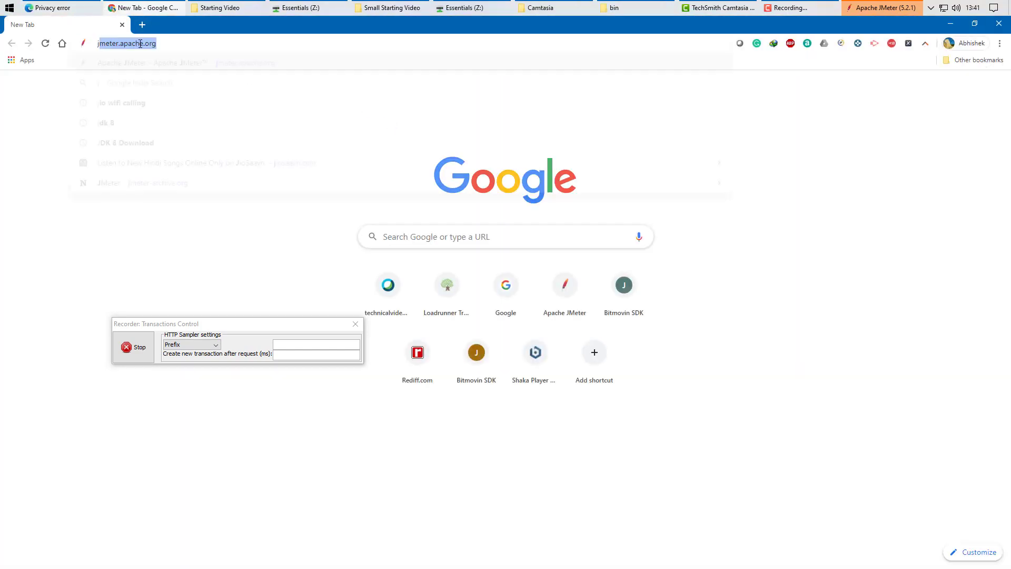
pyautogui.press('Return')
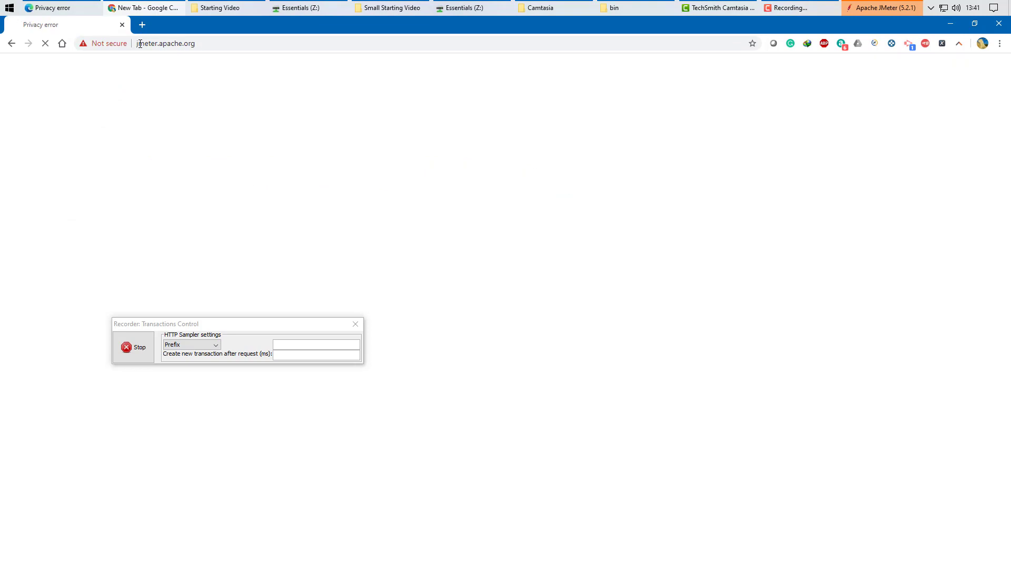
pyautogui.click(140, 45)
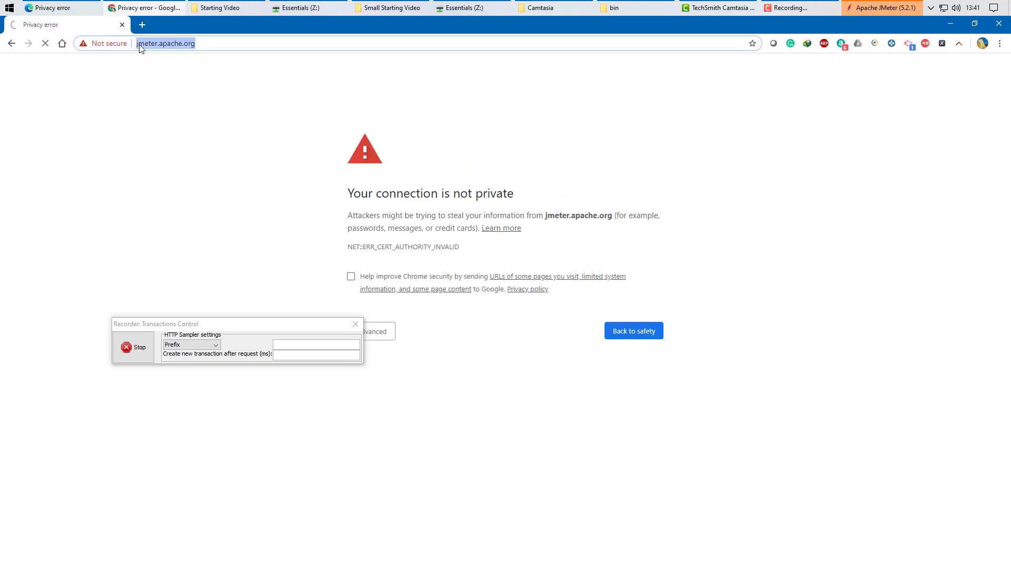
pyautogui.click(140, 46)
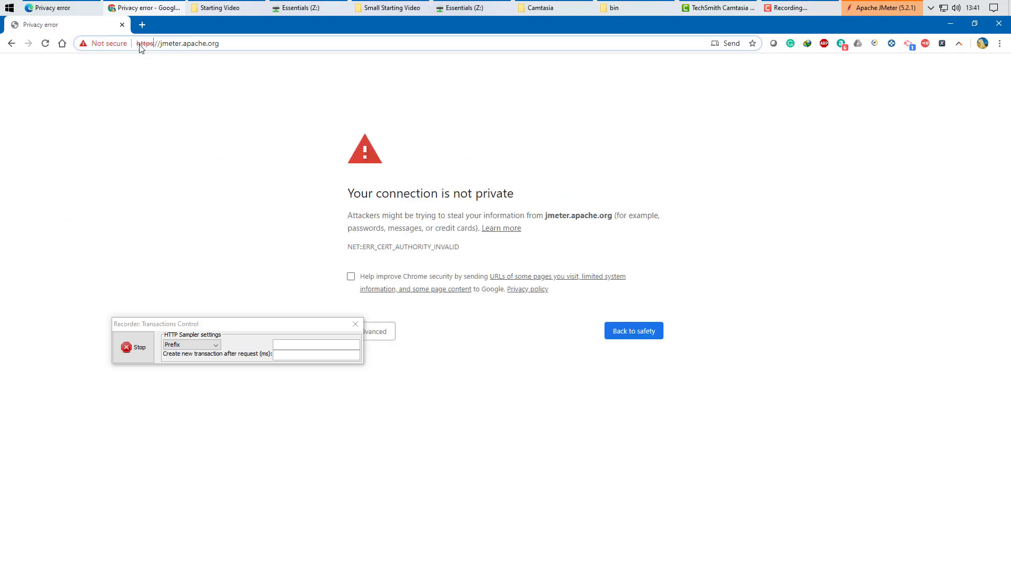
pyautogui.press('BackSpace')
pyautogui.press('Return')
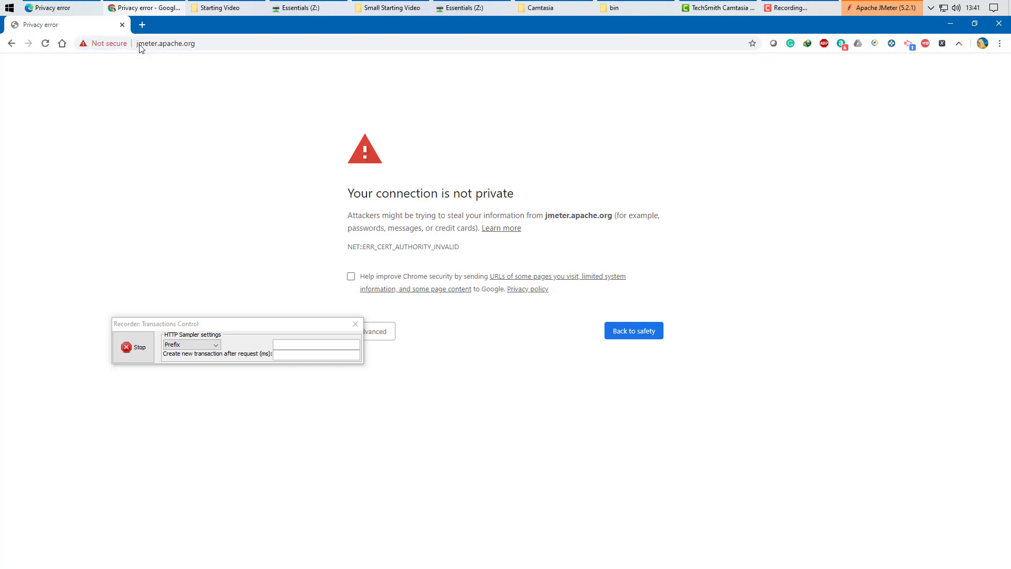
# Step: Load jmeter-archive.org in a new Chrome tab and select its address for copying
pyautogui.click(142, 24)
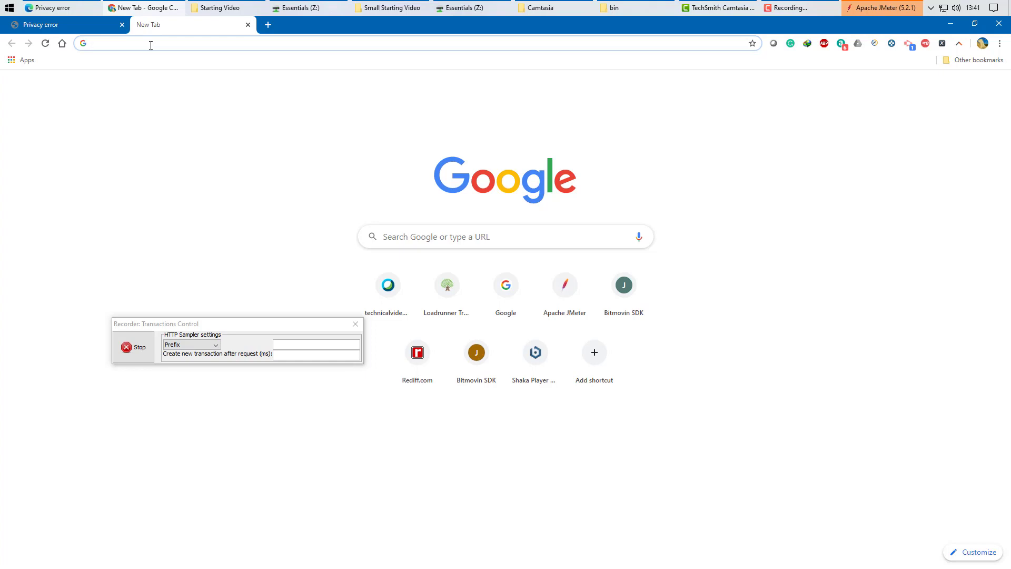
pyautogui.write('jmeter-')
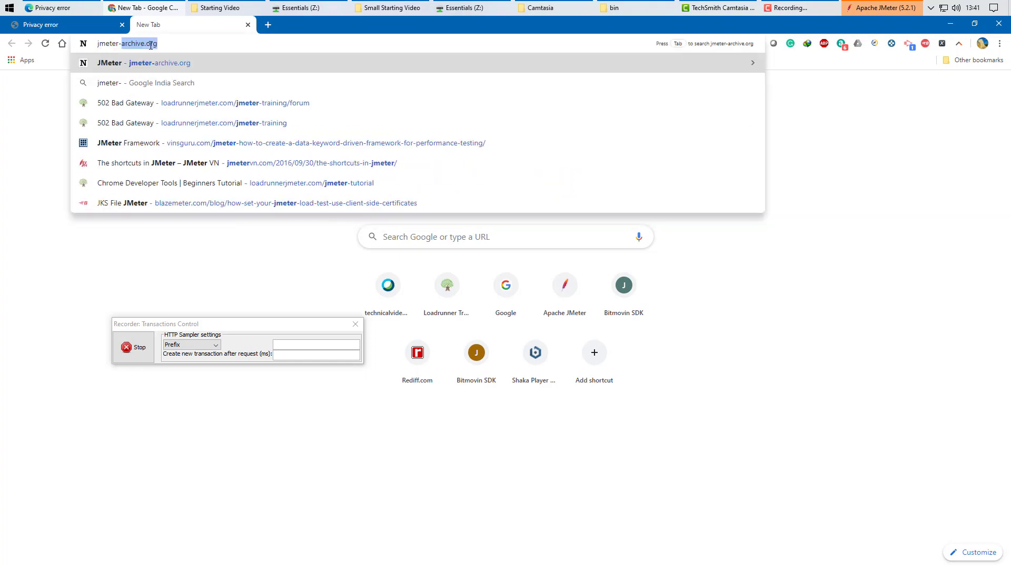
pyautogui.write('archive')
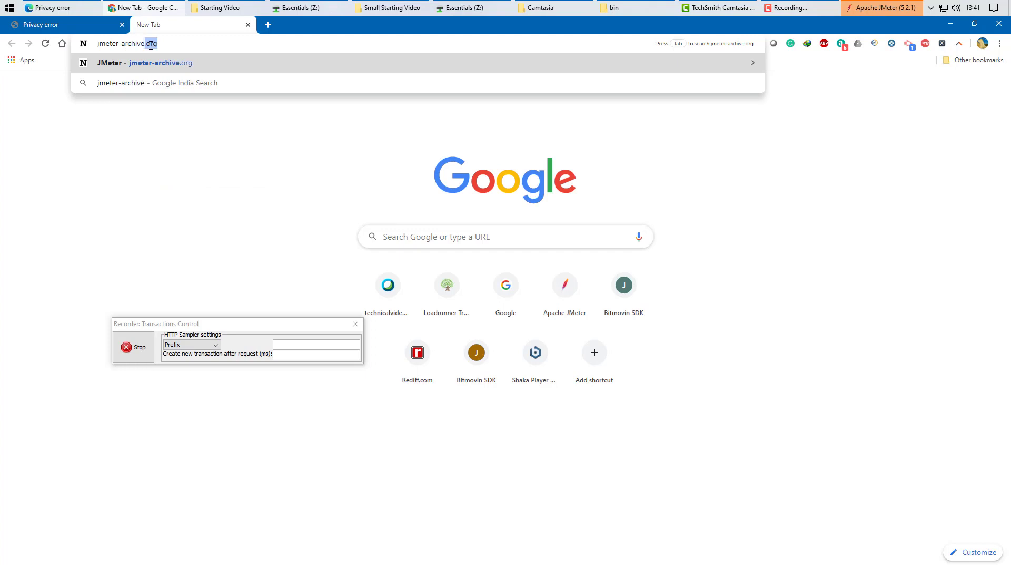
pyautogui.write('.')
pyautogui.press('Return')
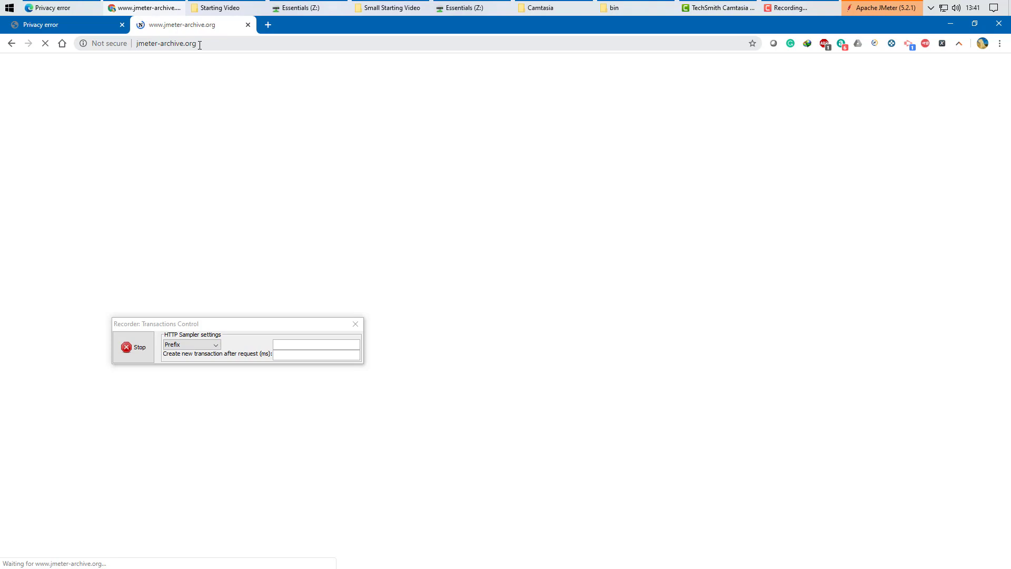
pyautogui.click(199, 44)
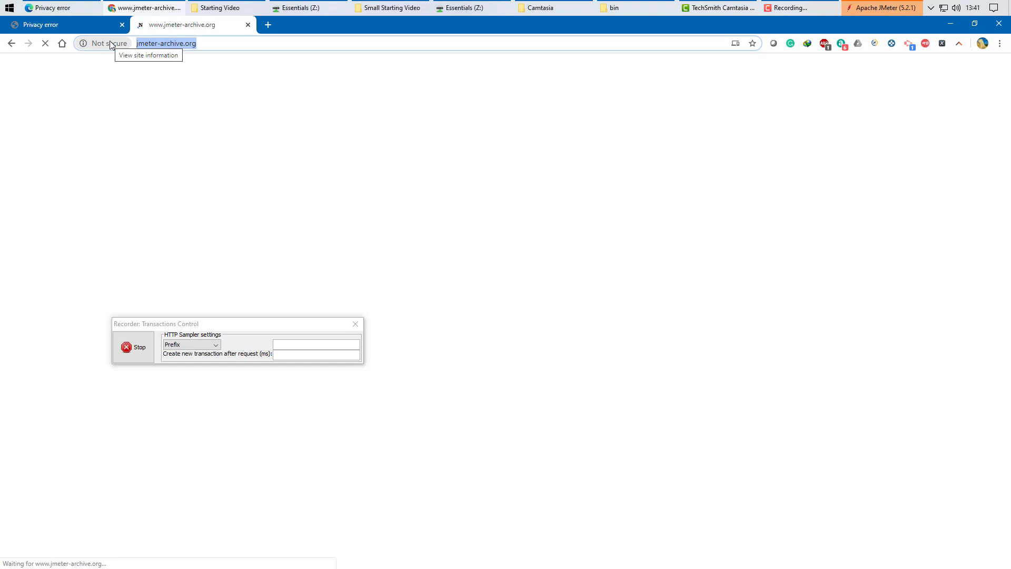
pyautogui.click(203, 92)
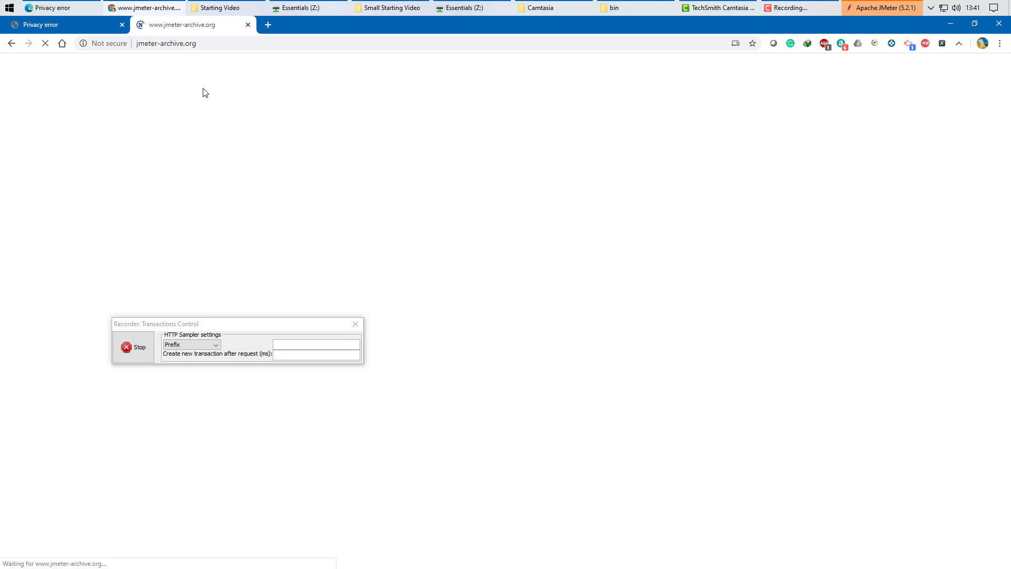
pyautogui.click(214, 43)
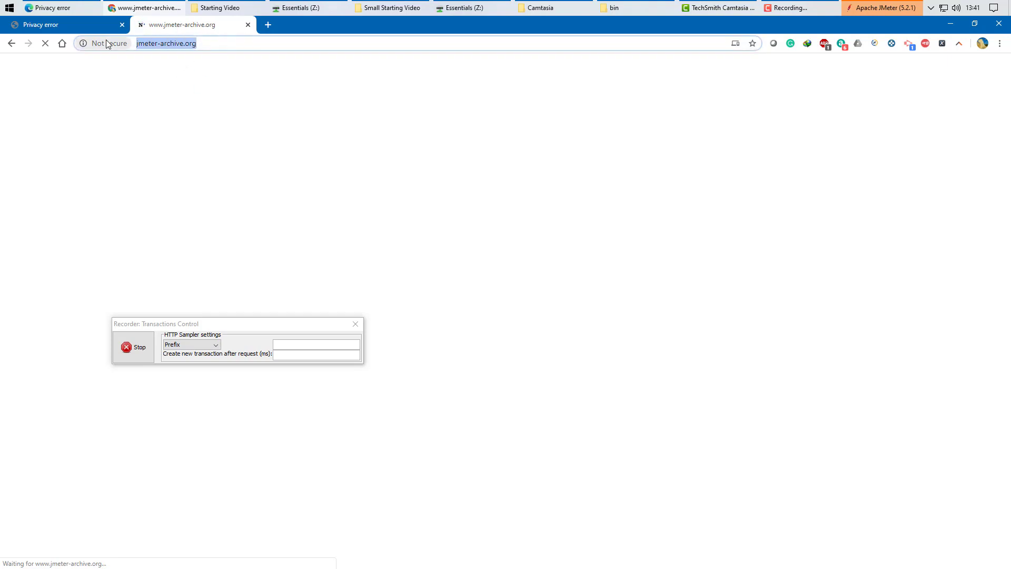
pyautogui.click(49, 8)
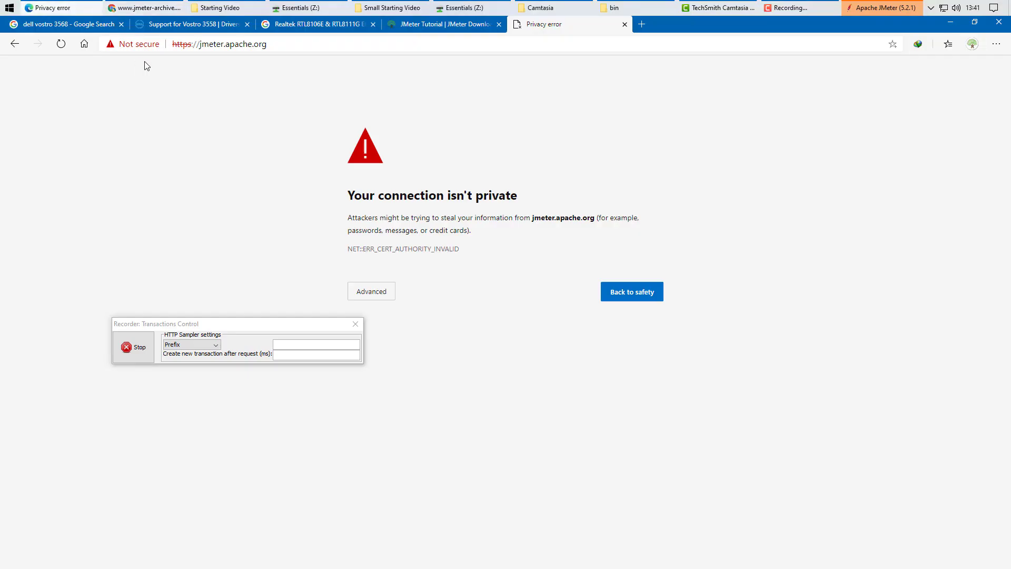
pyautogui.click(237, 44)
pyautogui.write('http://www.jmeter-archive.org/')
pyautogui.press('Return')
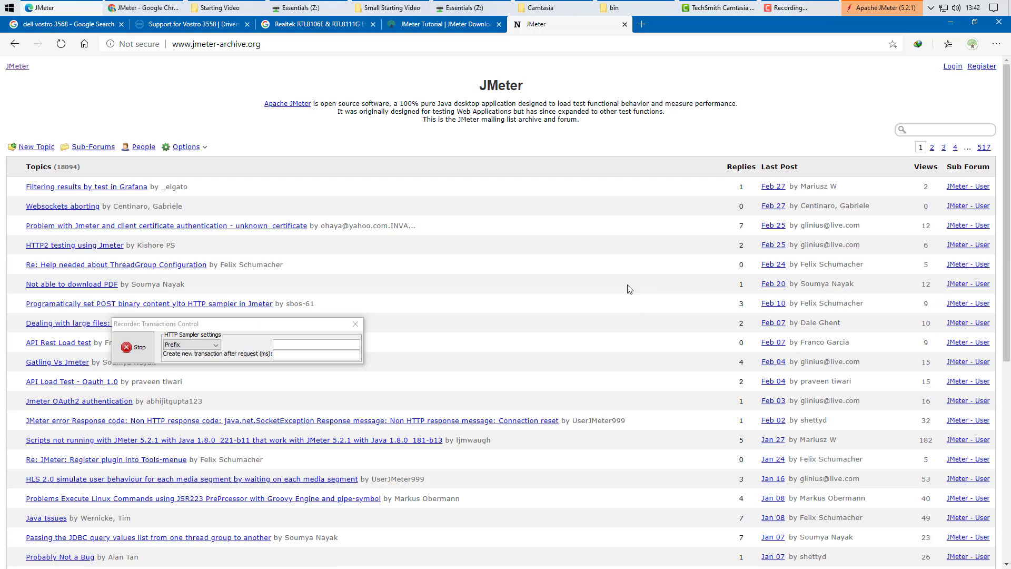
pyautogui.scroll(-5, 604, 291)
pyautogui.scroll(2, 606, 289)
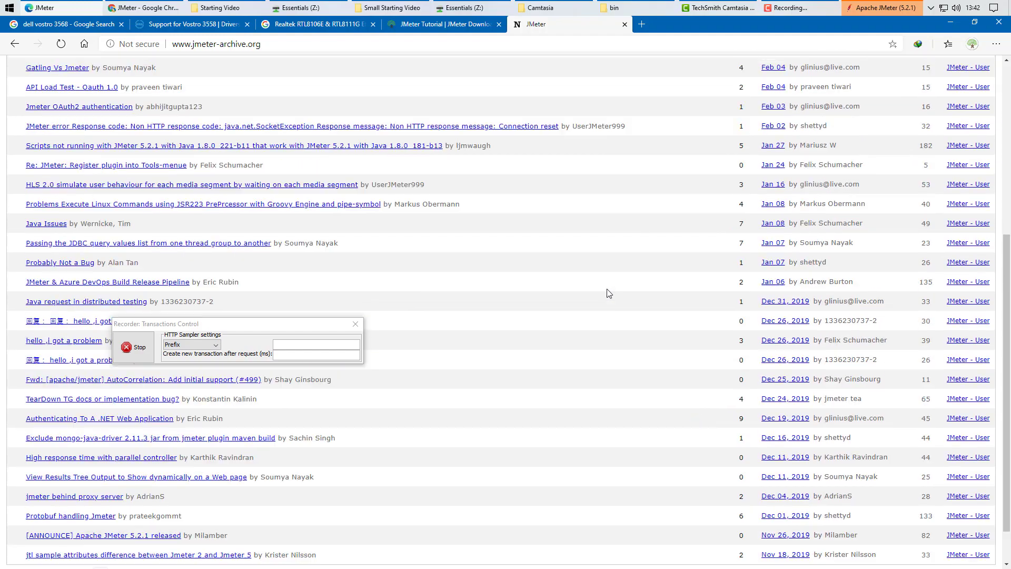
pyautogui.scroll(3, 607, 287)
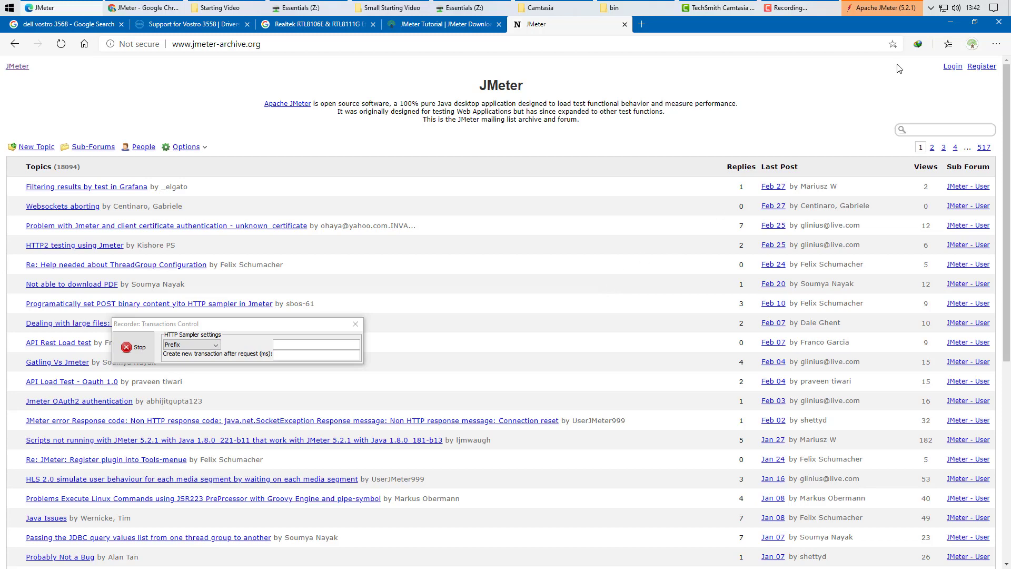
# Step: Expand the recorder node in JMeter and step through the captured /-5, /-7 and /-8 samplers
pyautogui.click(897, 7)
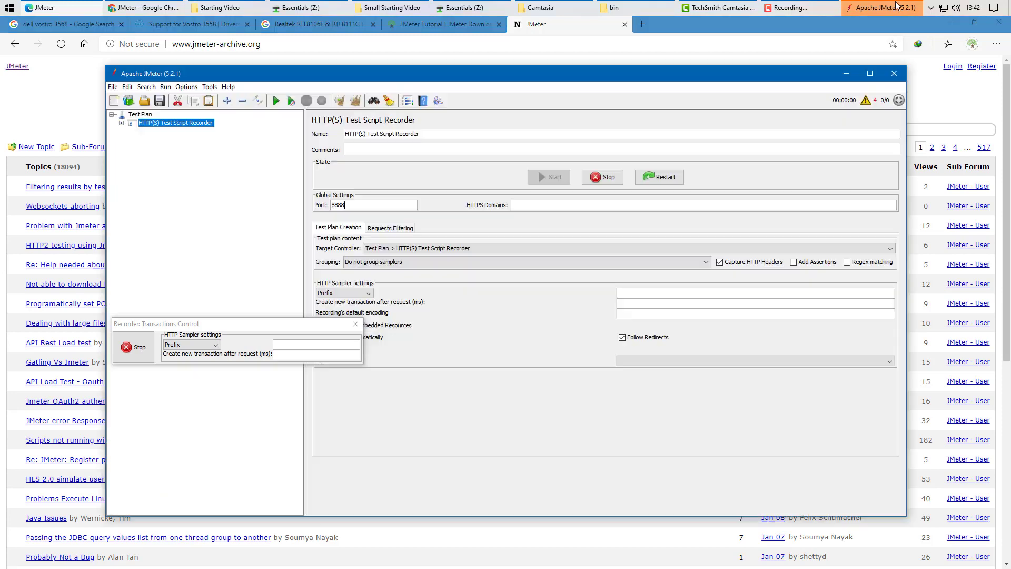
pyautogui.click(120, 124)
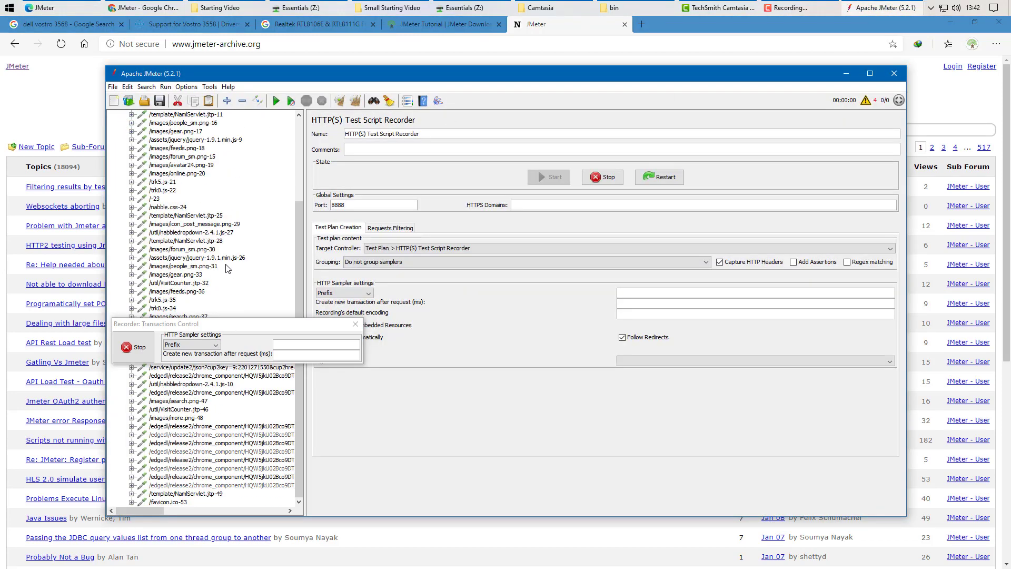
pyautogui.scroll(2, 207, 248)
pyautogui.click(151, 164)
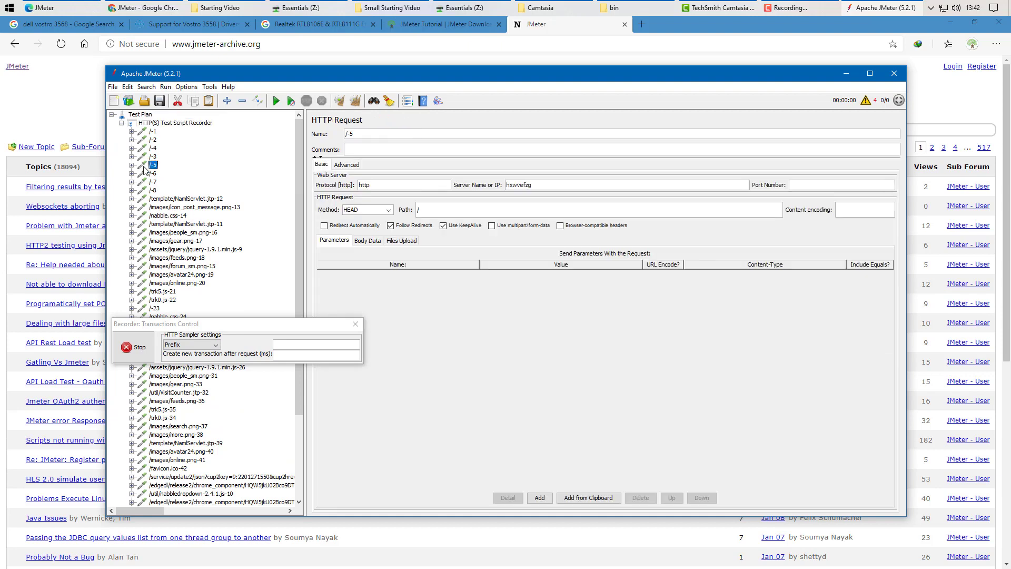
pyautogui.press('Down')
pyautogui.press('Down')
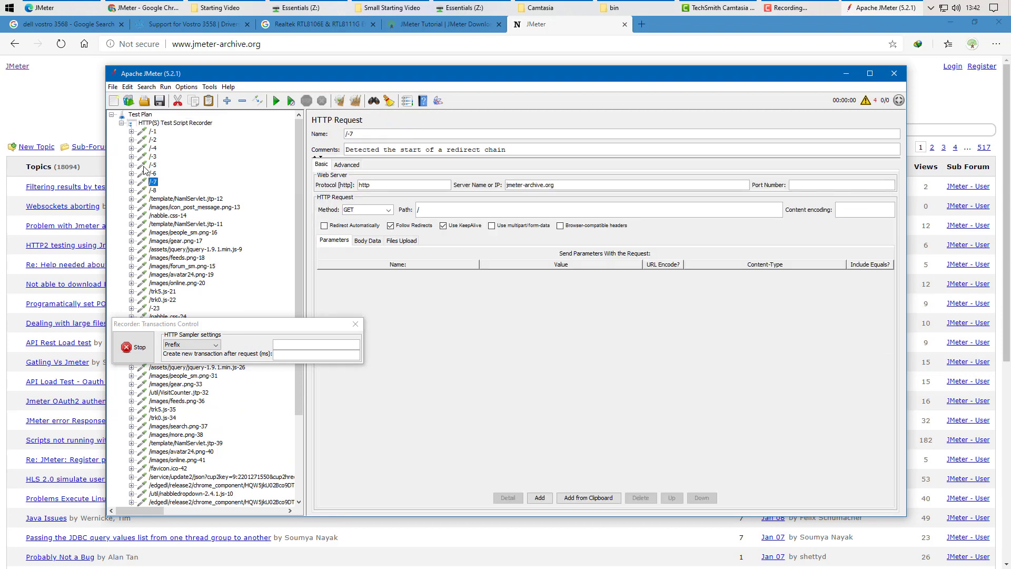
pyautogui.press('Down')
pyautogui.press('Up')
pyautogui.press('Down')
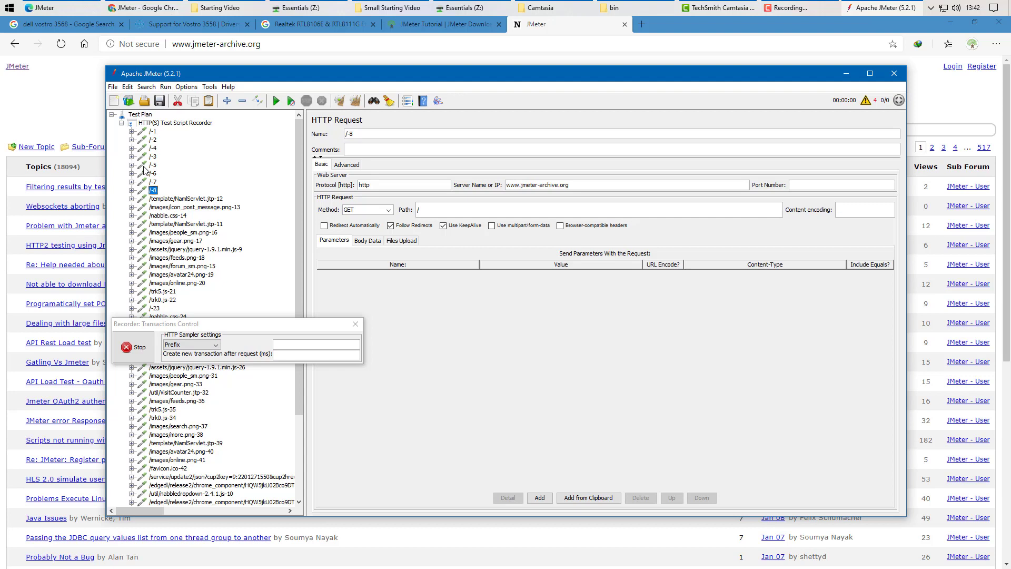
pyautogui.press('Down')
pyautogui.press('Down')
pyautogui.press('Up')
pyautogui.press('Up')
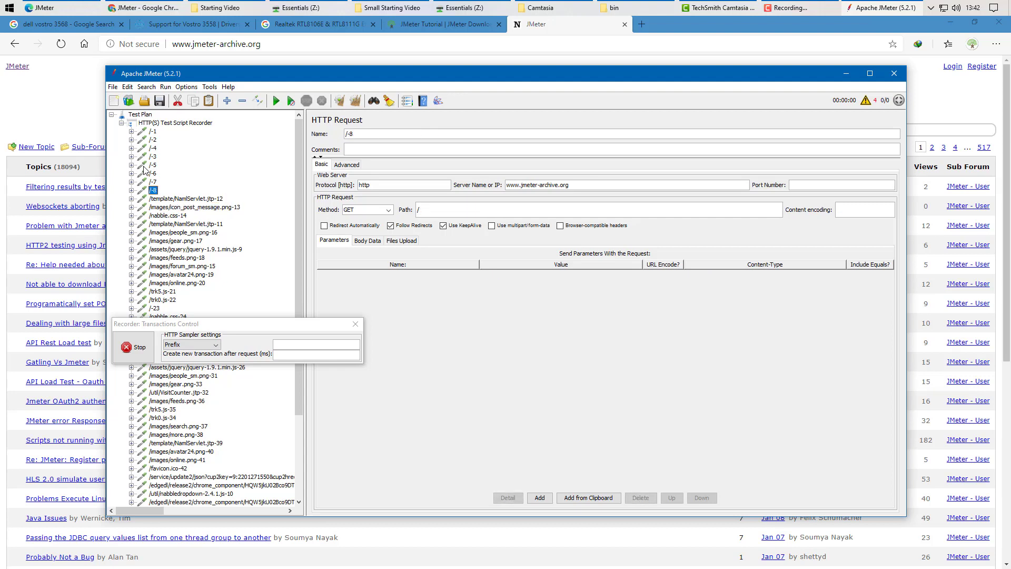